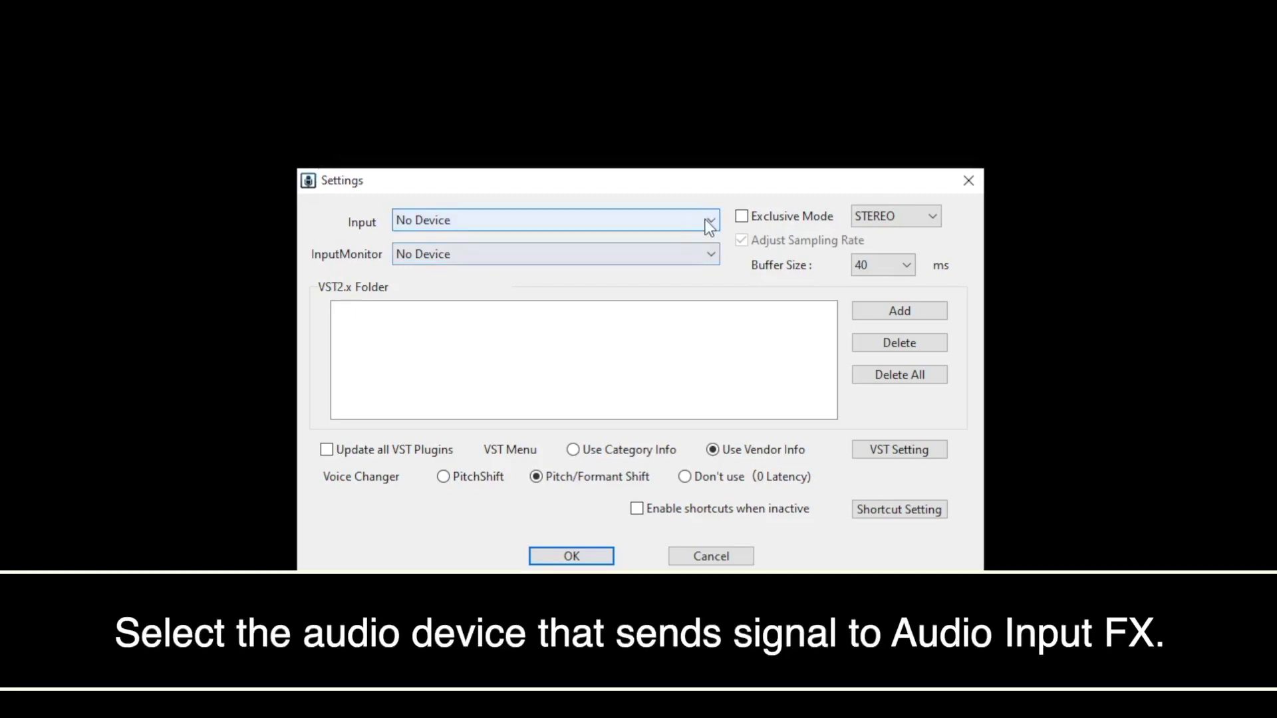
Step: Use ZOOM UAC-2 Audio for input and monitoring, with Exclusive Mode and a 10 ms buffer
{"action": "left_click", "coordinate": [710, 222]}
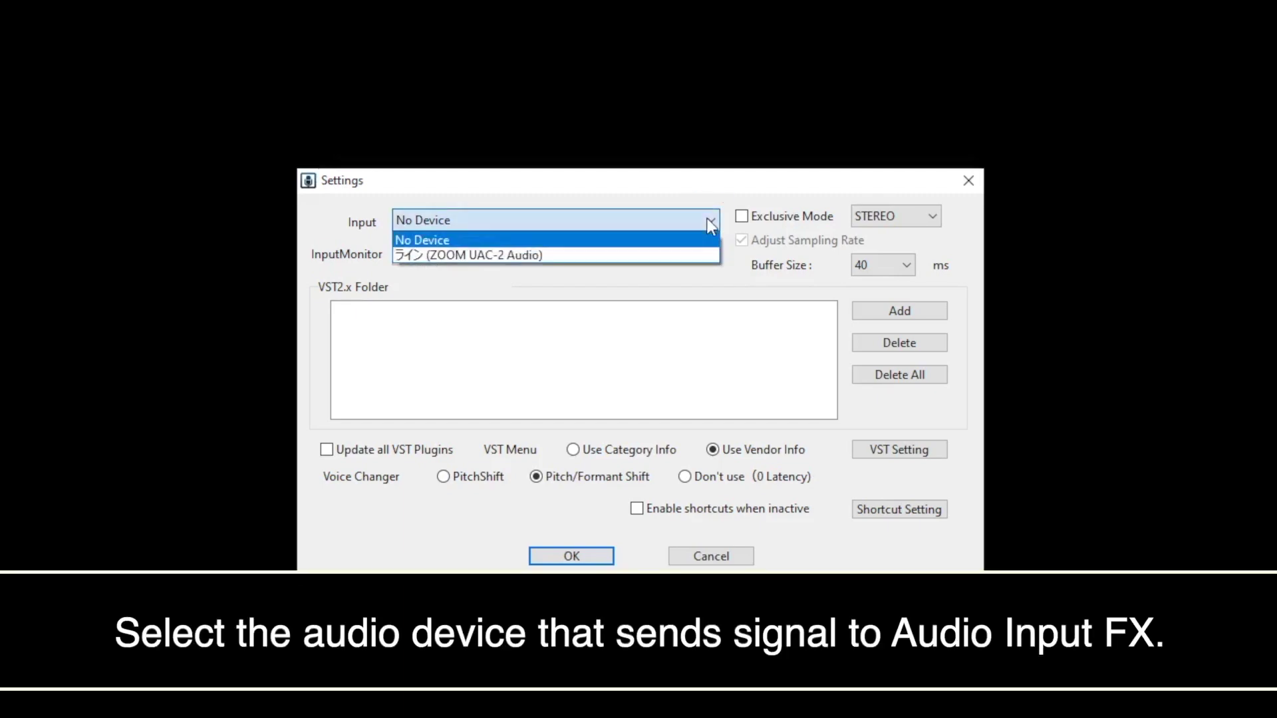
{"action": "left_click", "coordinate": [678, 255]}
{"action": "left_click", "coordinate": [713, 253]}
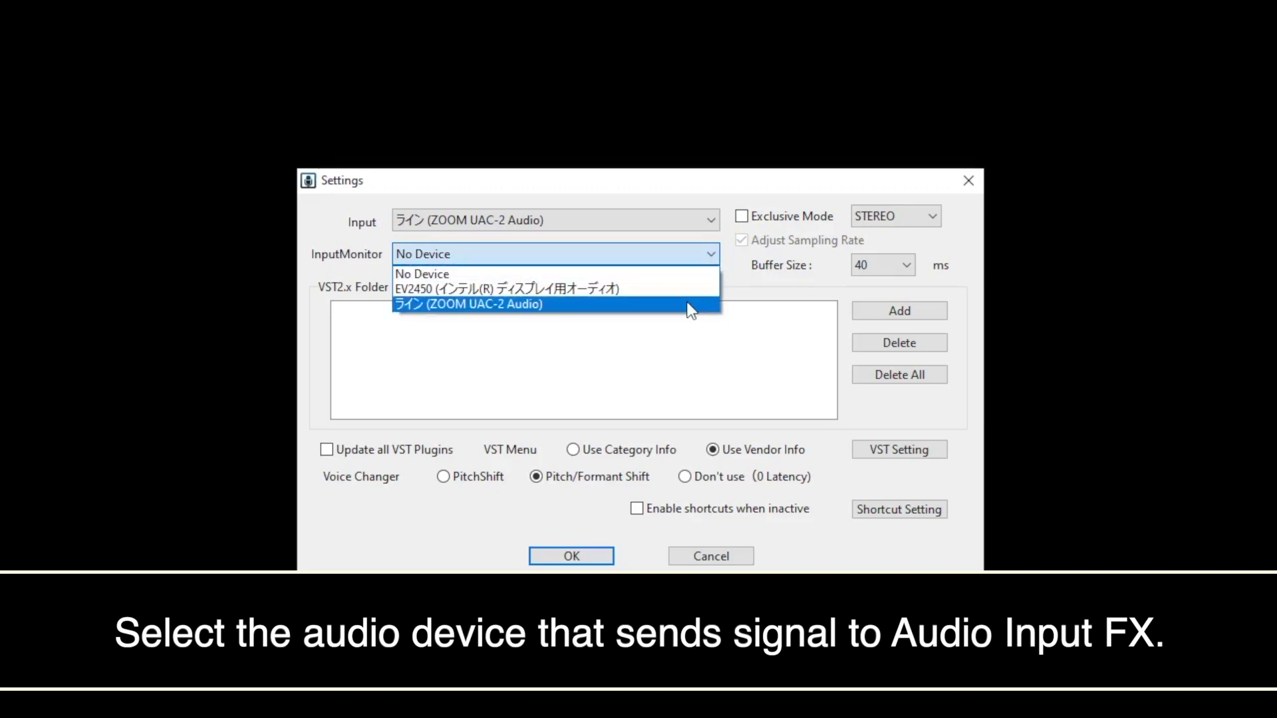
{"action": "left_click", "coordinate": [607, 304]}
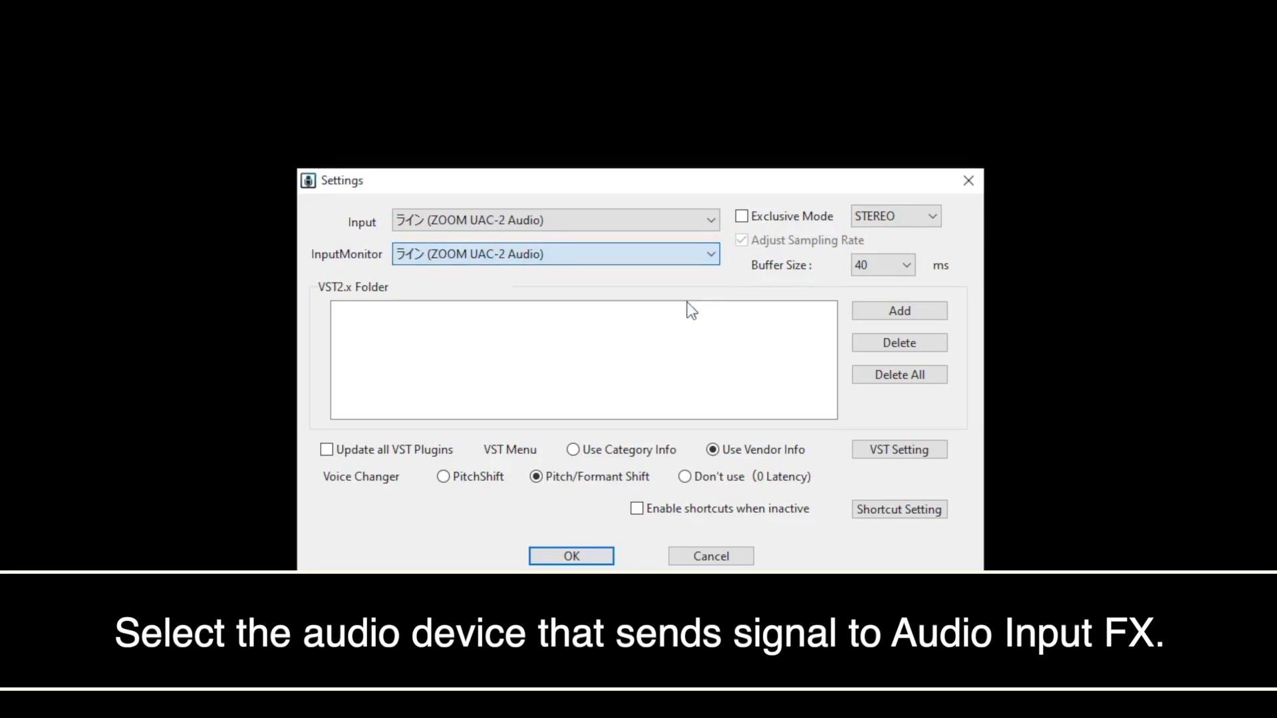
{"action": "left_click", "coordinate": [742, 217]}
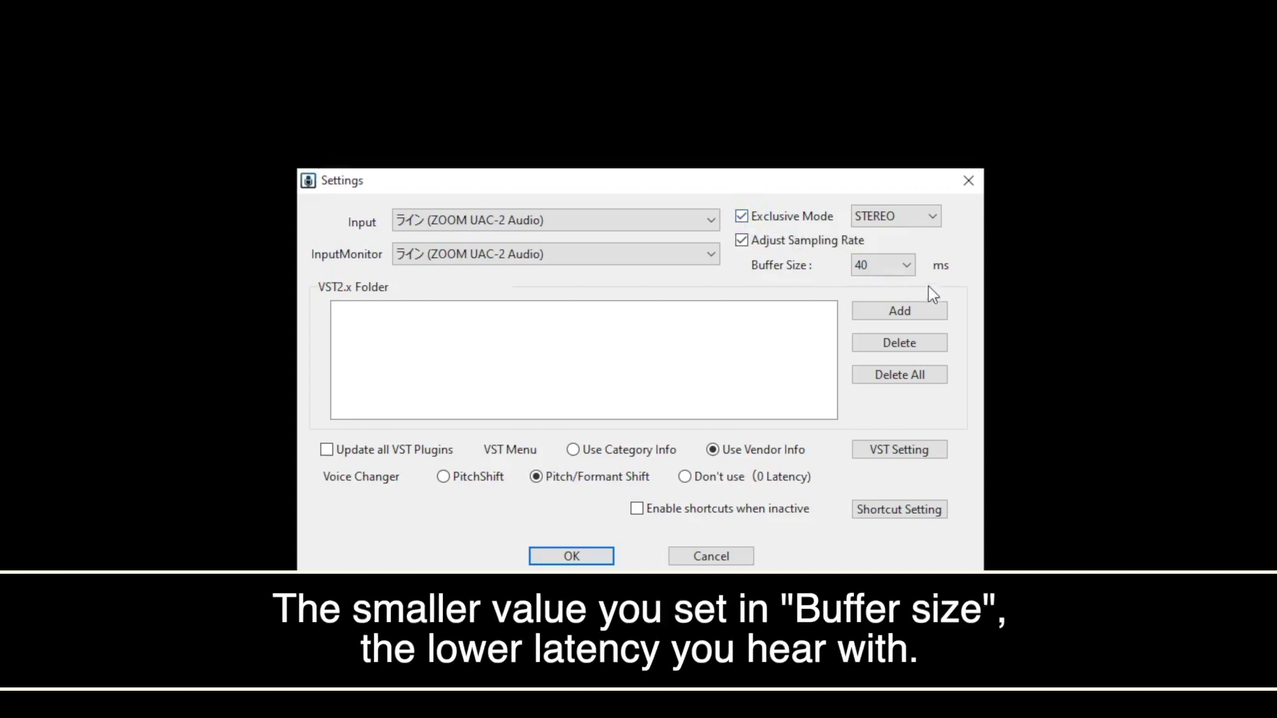
{"action": "left_click", "coordinate": [911, 269]}
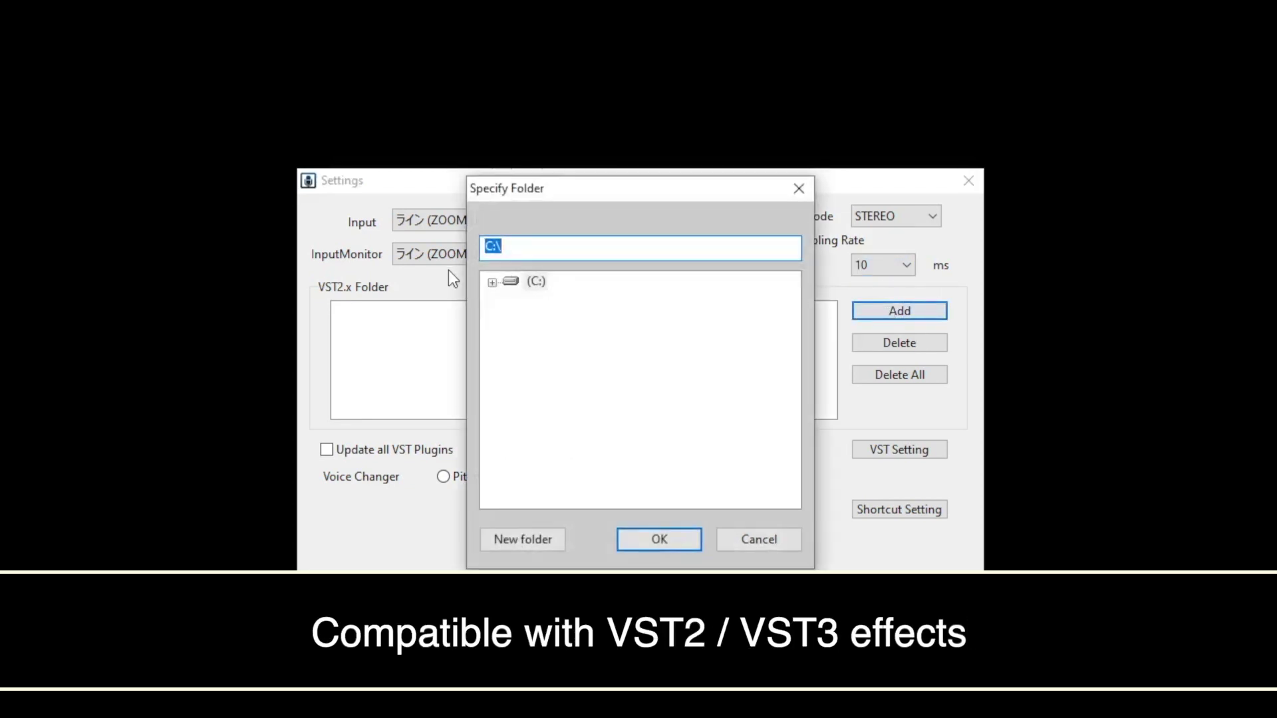
Step: Add C:\Program Files\INTERNET Co.,Ltd\VSTPlugins as a VST2 plugin folder
{"action": "left_click", "coordinate": [491, 283]}
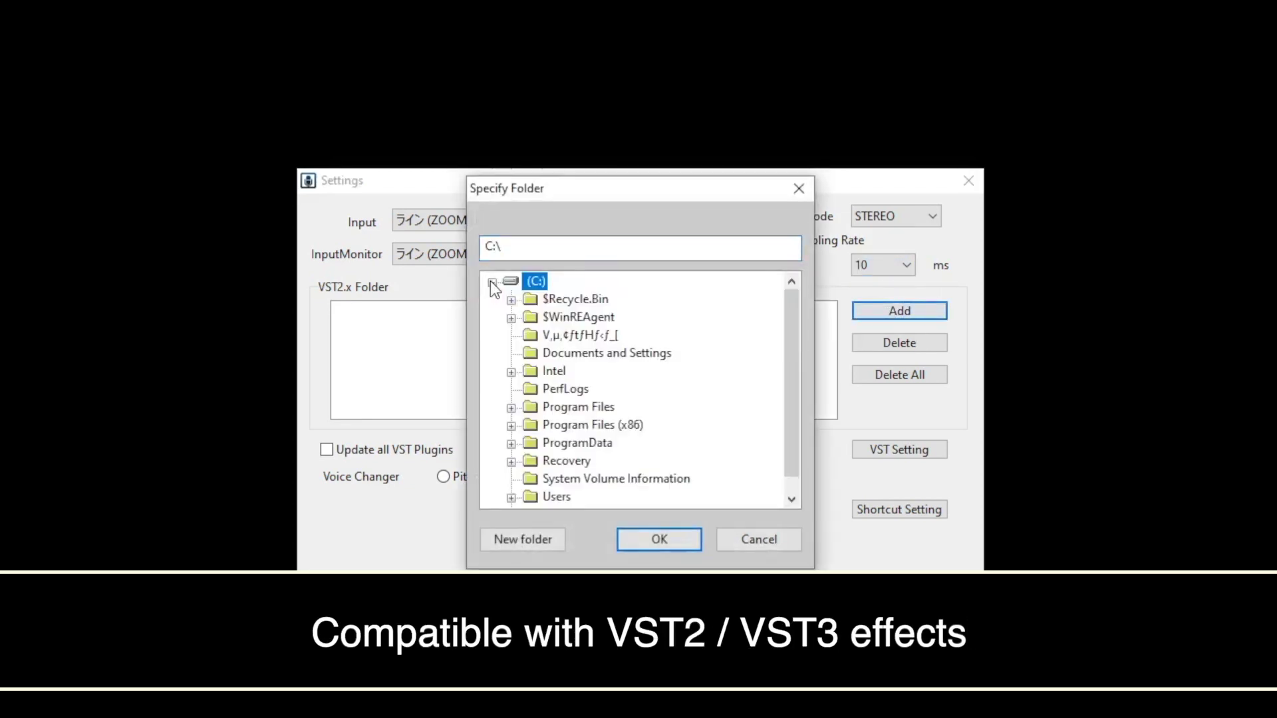
{"action": "left_click", "coordinate": [581, 407]}
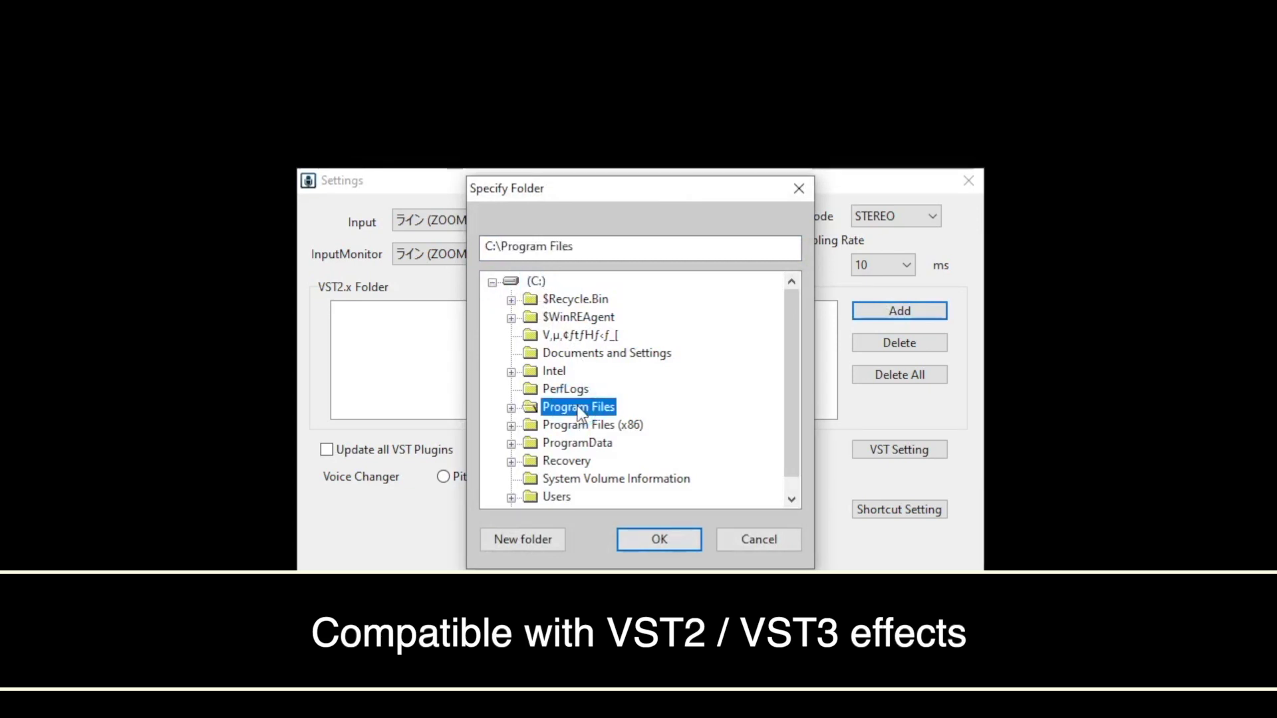
{"action": "left_click", "coordinate": [511, 407]}
{"action": "left_click", "coordinate": [531, 389]}
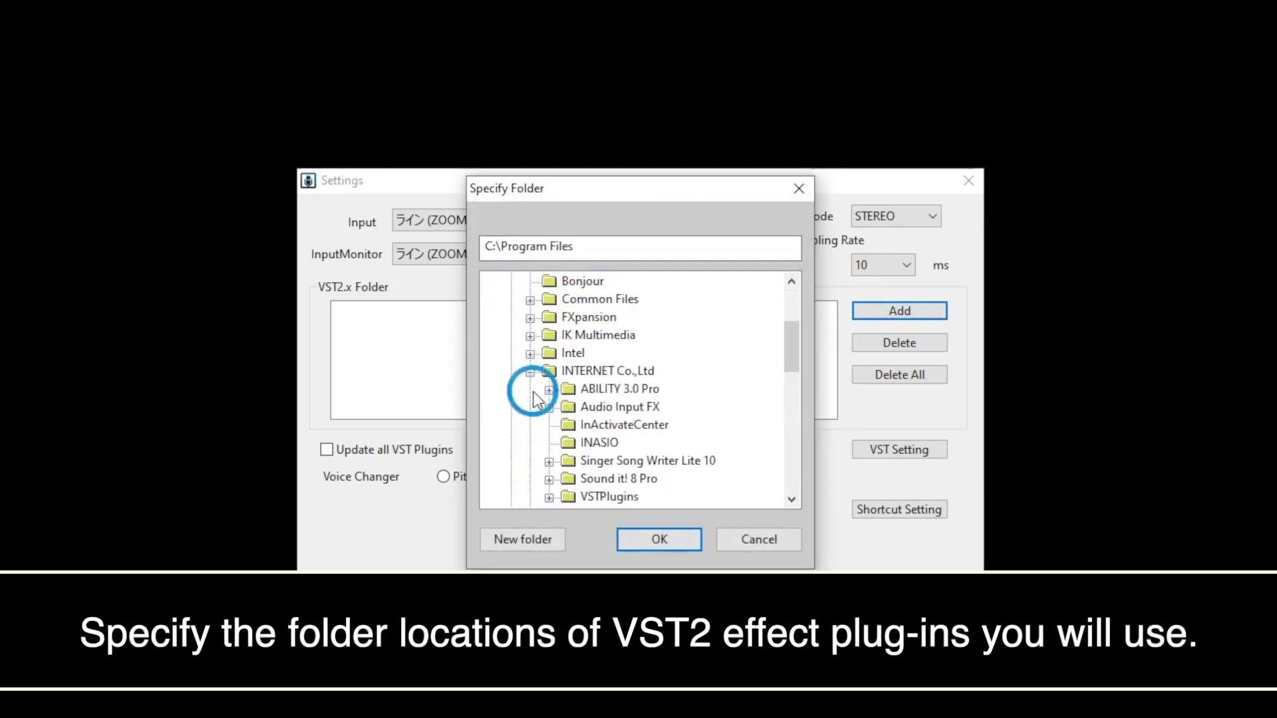
{"action": "left_click", "coordinate": [598, 498]}
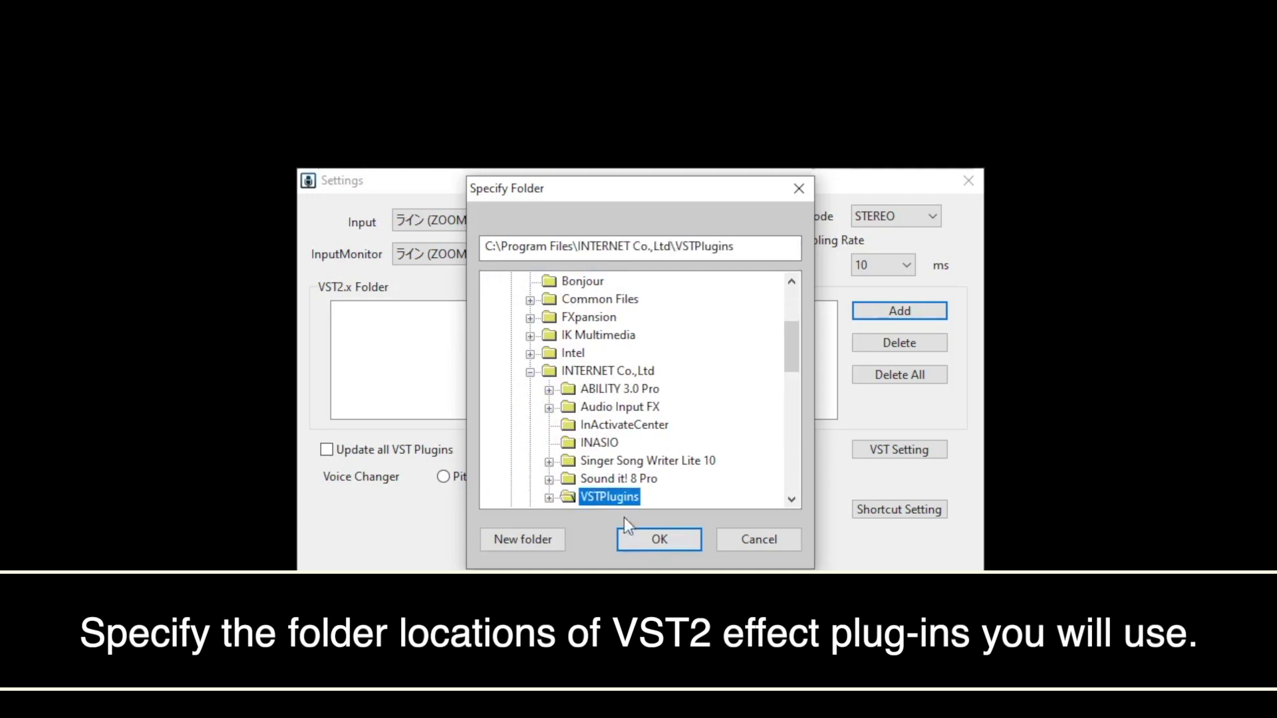
{"action": "left_click", "coordinate": [660, 540]}
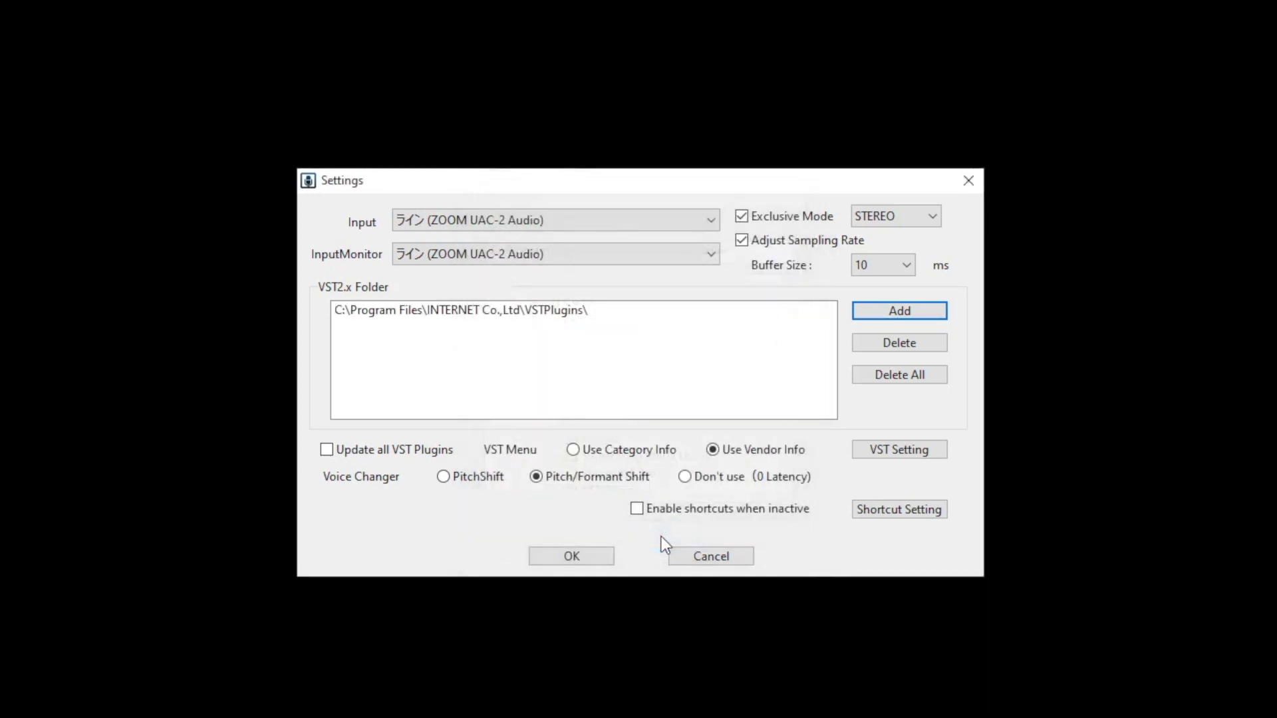
Step: Disable the AmpliTube 4 and SampleTank 4 plugins in the VST plugin list
{"action": "left_click", "coordinate": [893, 453]}
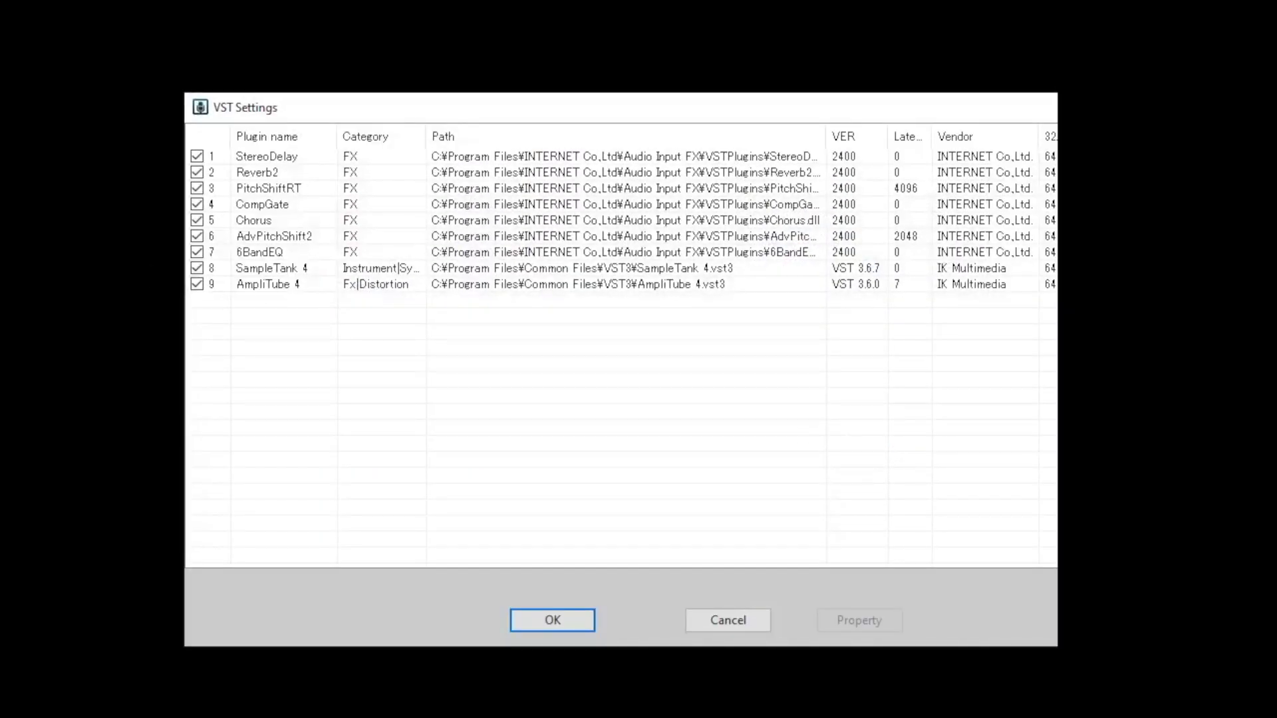
{"action": "left_click", "coordinate": [200, 286]}
{"action": "left_click", "coordinate": [199, 268]}
{"action": "left_click", "coordinate": [552, 619]}
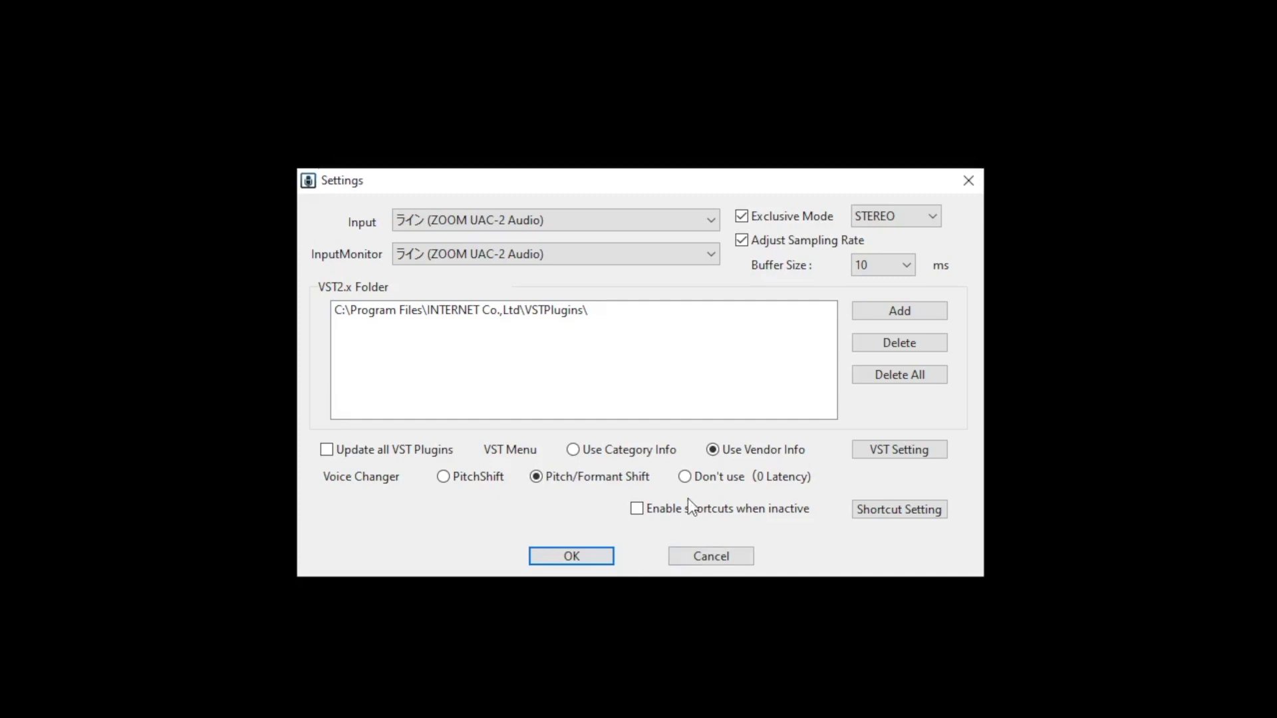
Step: Keep the voice changer on Pitch/Formant Shift and enable shortcuts when the app is inactive
{"action": "left_click", "coordinate": [686, 481]}
{"action": "left_click", "coordinate": [536, 476]}
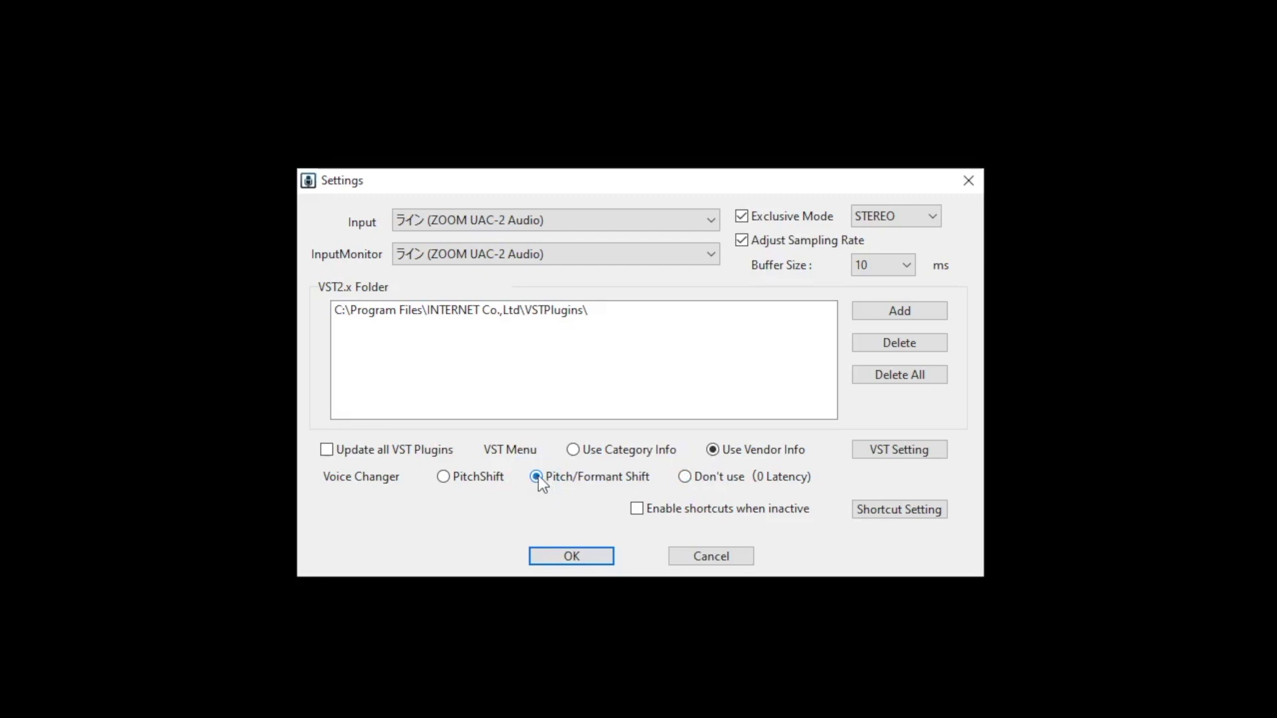
{"action": "left_click", "coordinate": [636, 511]}
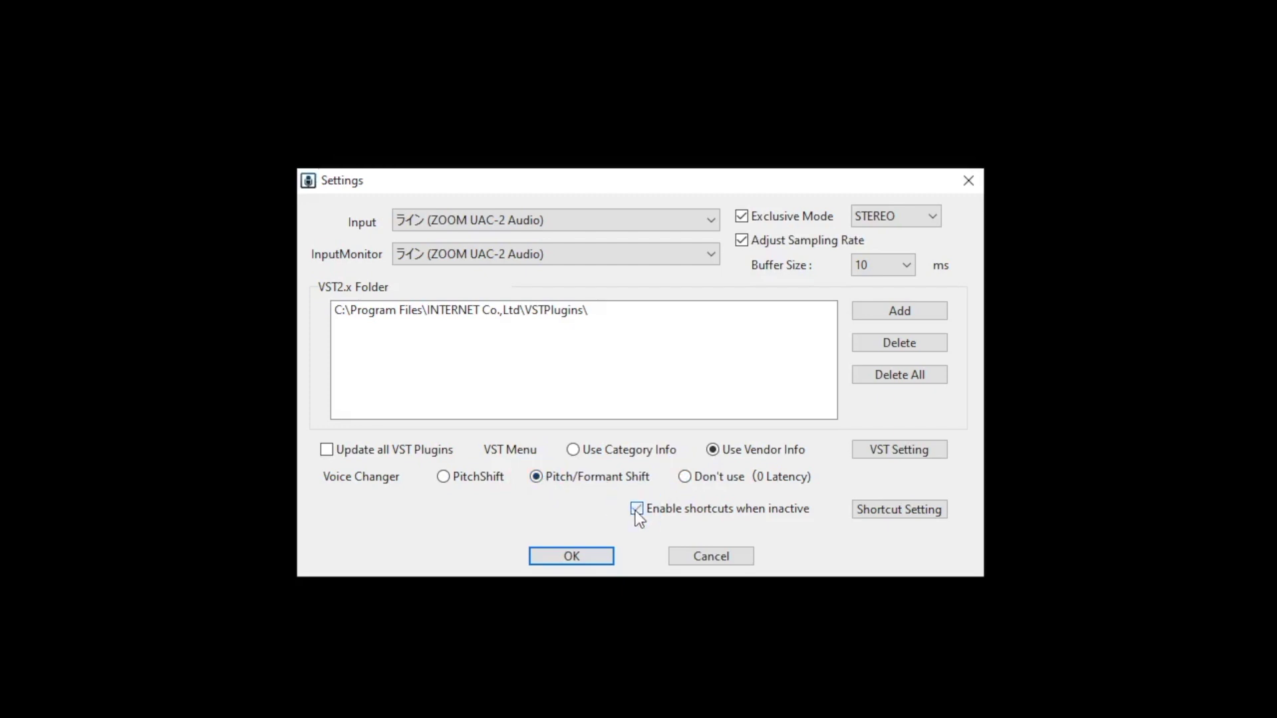
Step: Reassign the Settings command's shortcut from S to BackSpace
{"action": "left_click", "coordinate": [898, 513]}
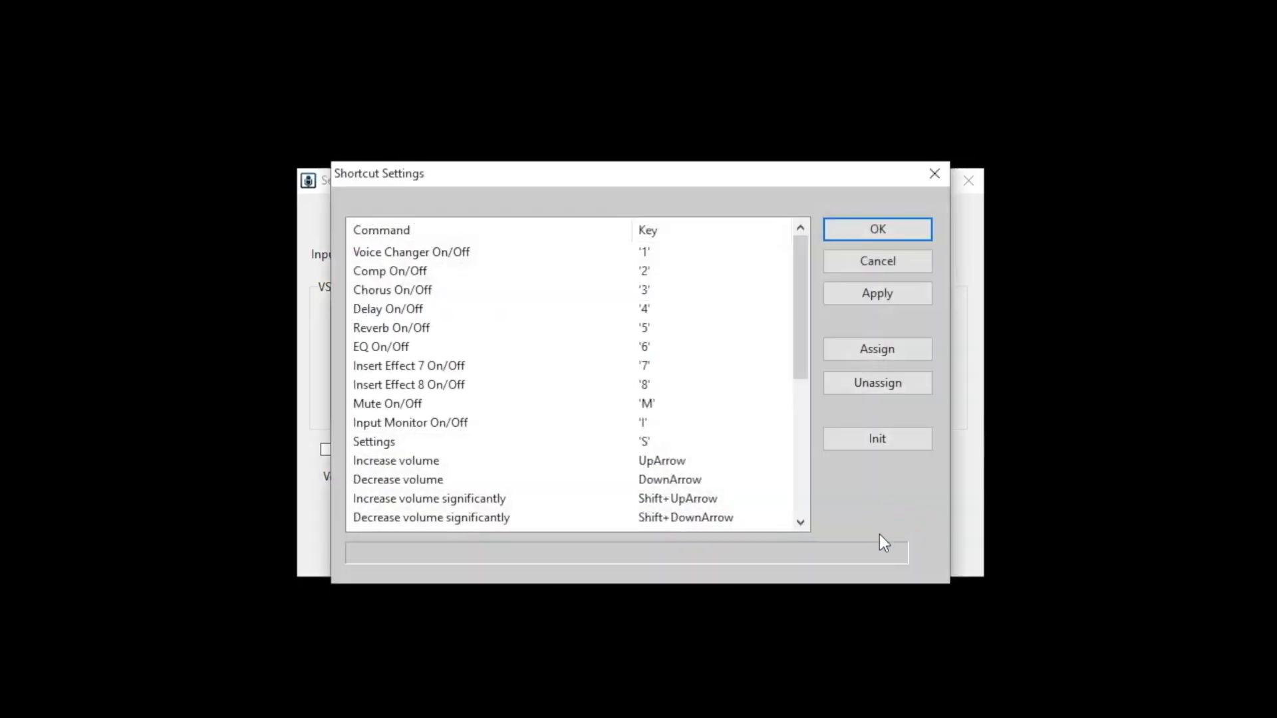
{"action": "left_click", "coordinate": [457, 444]}
{"action": "key", "text": "BackSpace"}
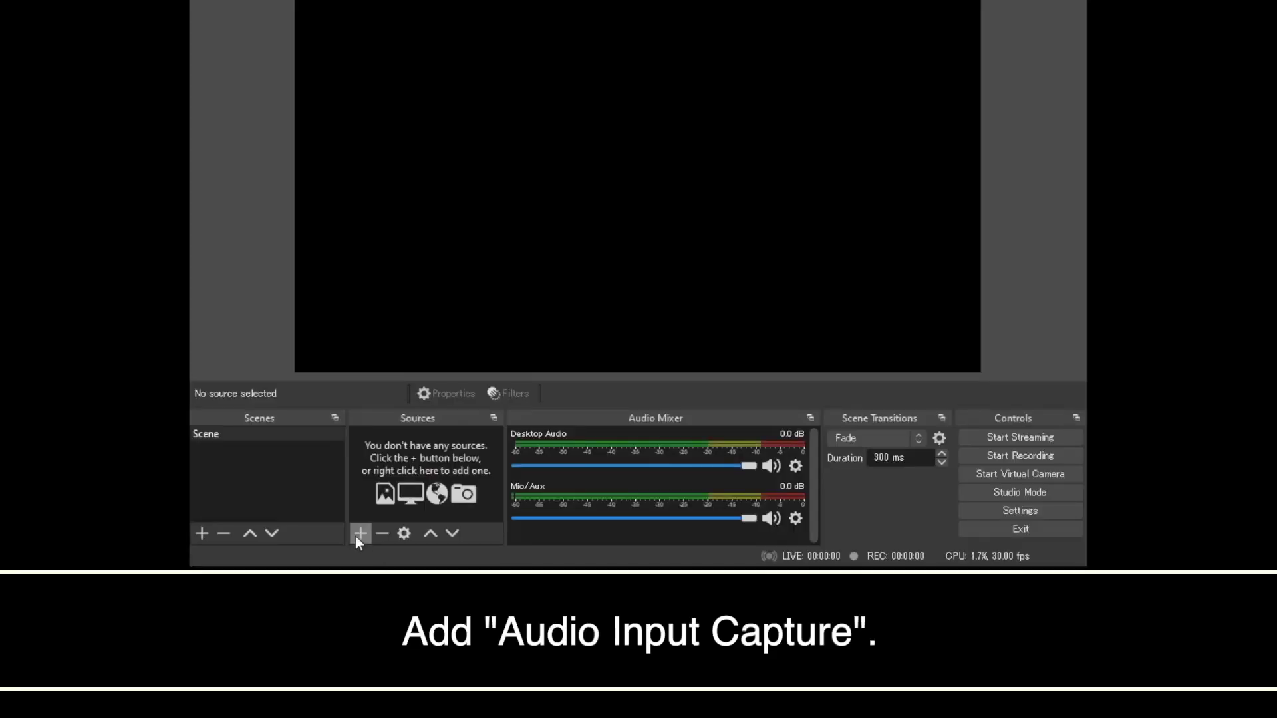
Step: Add a new Audio Input Capture source to the OBS scene
{"action": "left_click", "coordinate": [416, 574]}
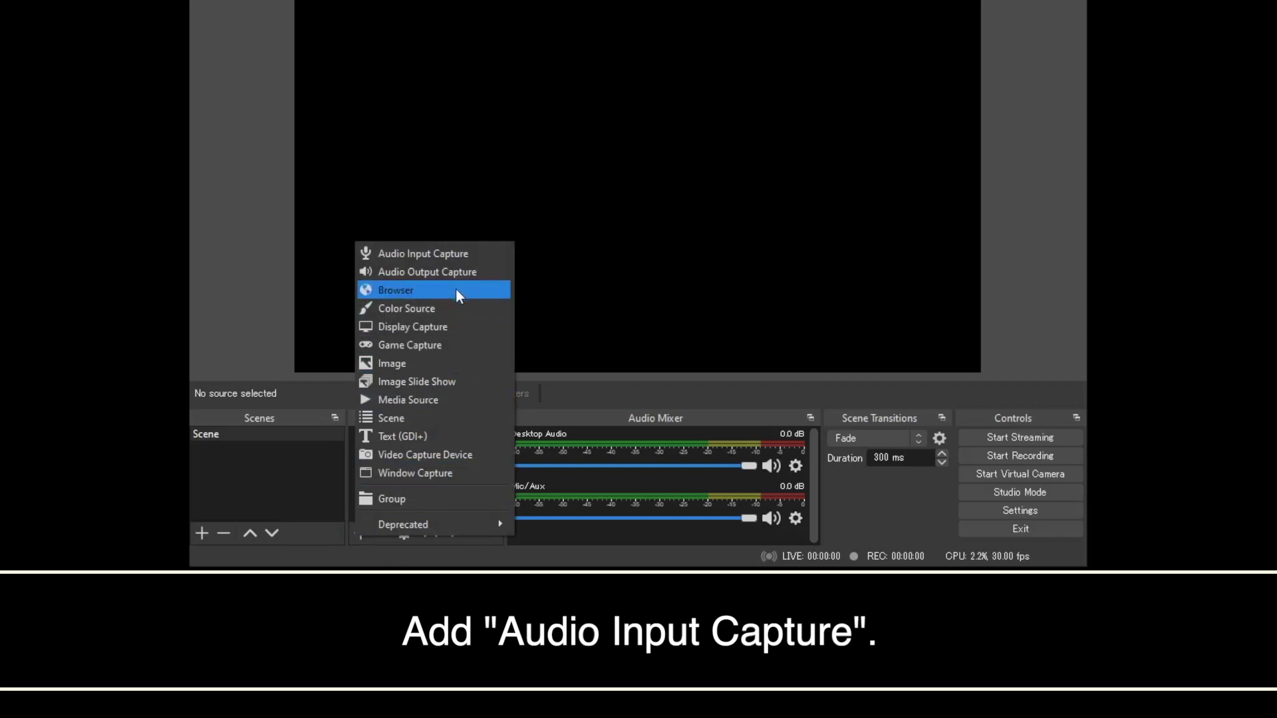
{"action": "left_click", "coordinate": [448, 255]}
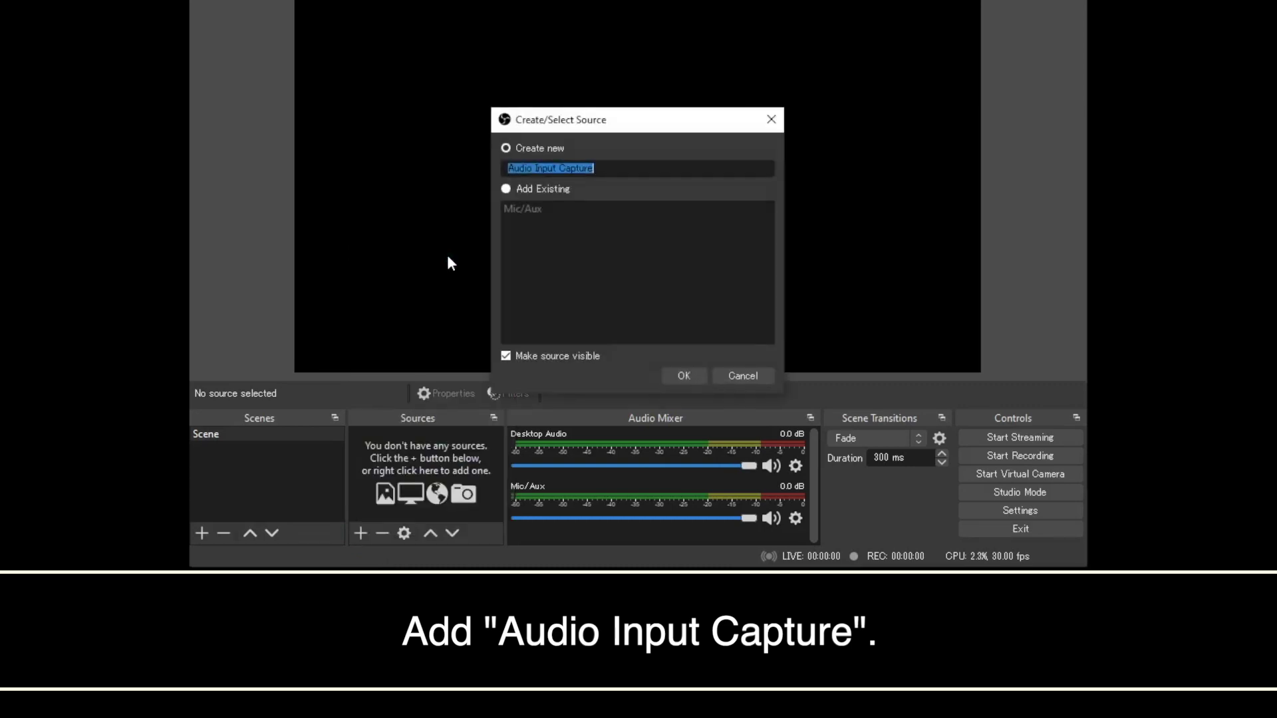
{"action": "left_click", "coordinate": [678, 375]}
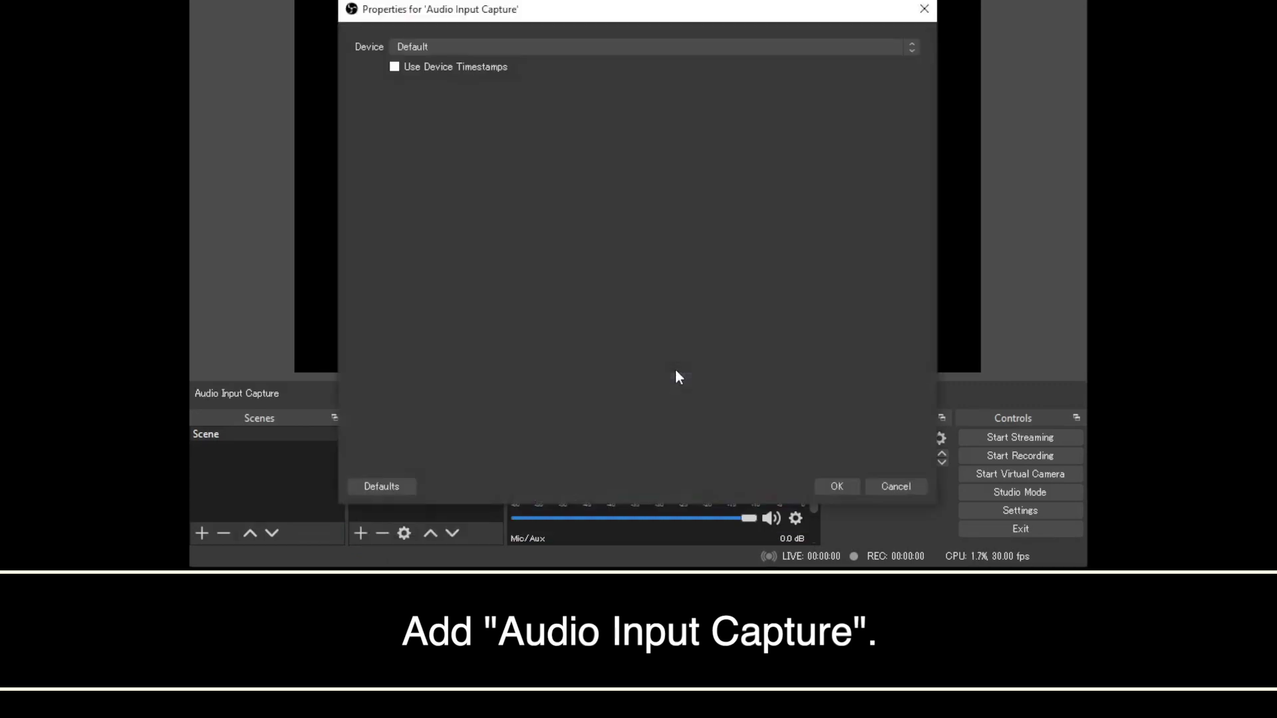
Step: Set the source's device to INTERNET Virtual Audio Device and reopen its properties from the mixer
{"action": "left_click", "coordinate": [831, 45]}
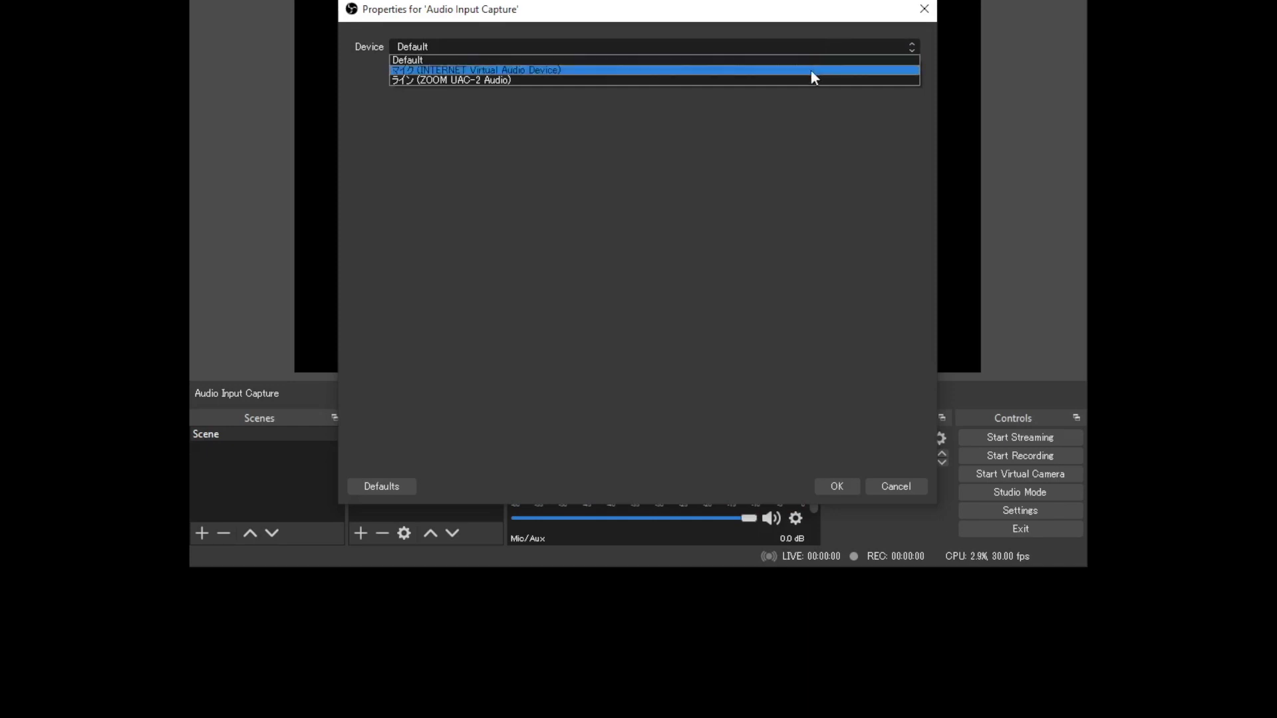
{"action": "left_click", "coordinate": [812, 71]}
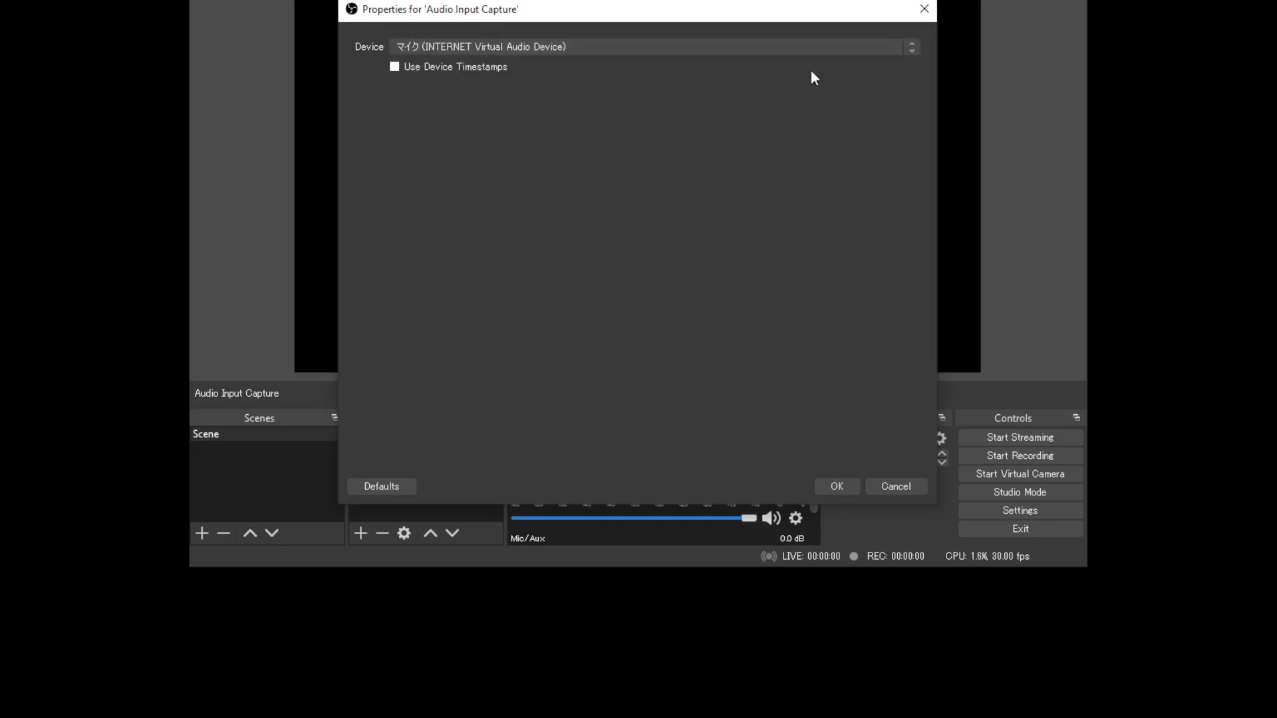
{"action": "left_click", "coordinate": [836, 487]}
{"action": "left_click", "coordinate": [795, 466]}
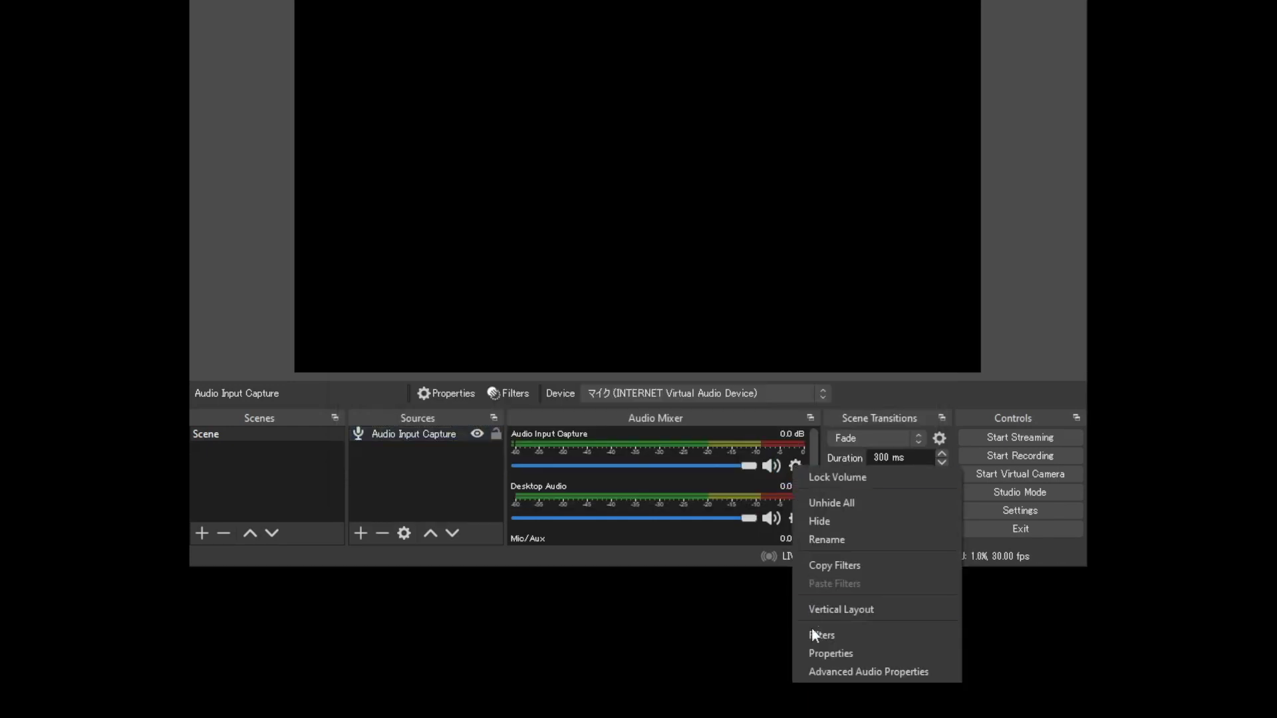
{"action": "left_click", "coordinate": [818, 653]}
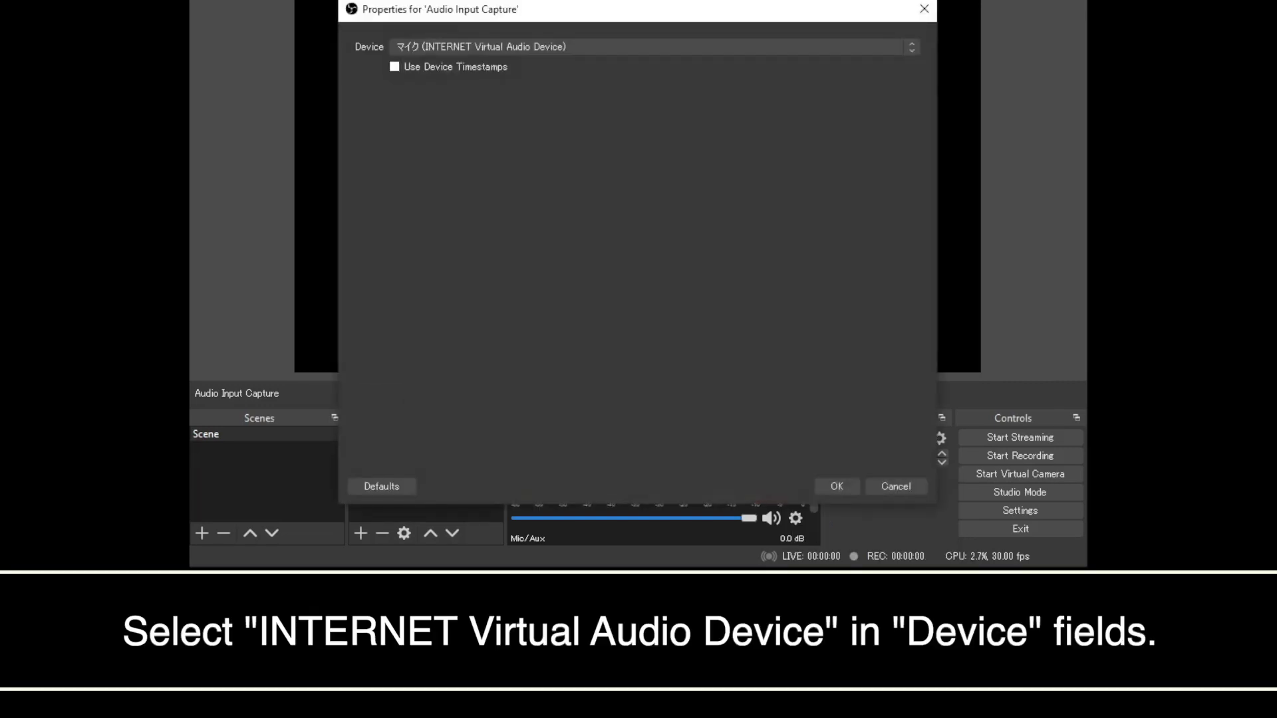
Step: Close the OBS properties, turn on input monitoring, and set L/R balance 100.0 and level 0.4
{"action": "left_click", "coordinate": [846, 491]}
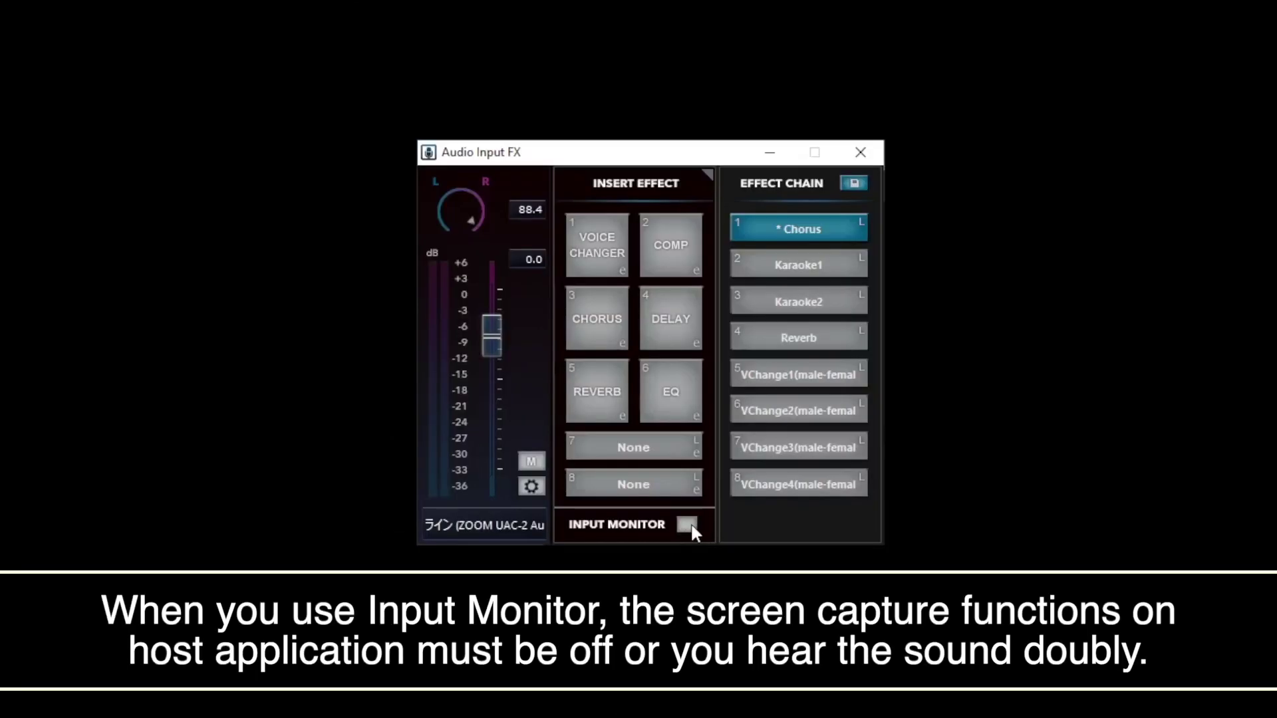
{"action": "left_click", "coordinate": [691, 525]}
{"action": "left_click_drag", "start_coordinate": [465, 194], "coordinate": [475, 243]}
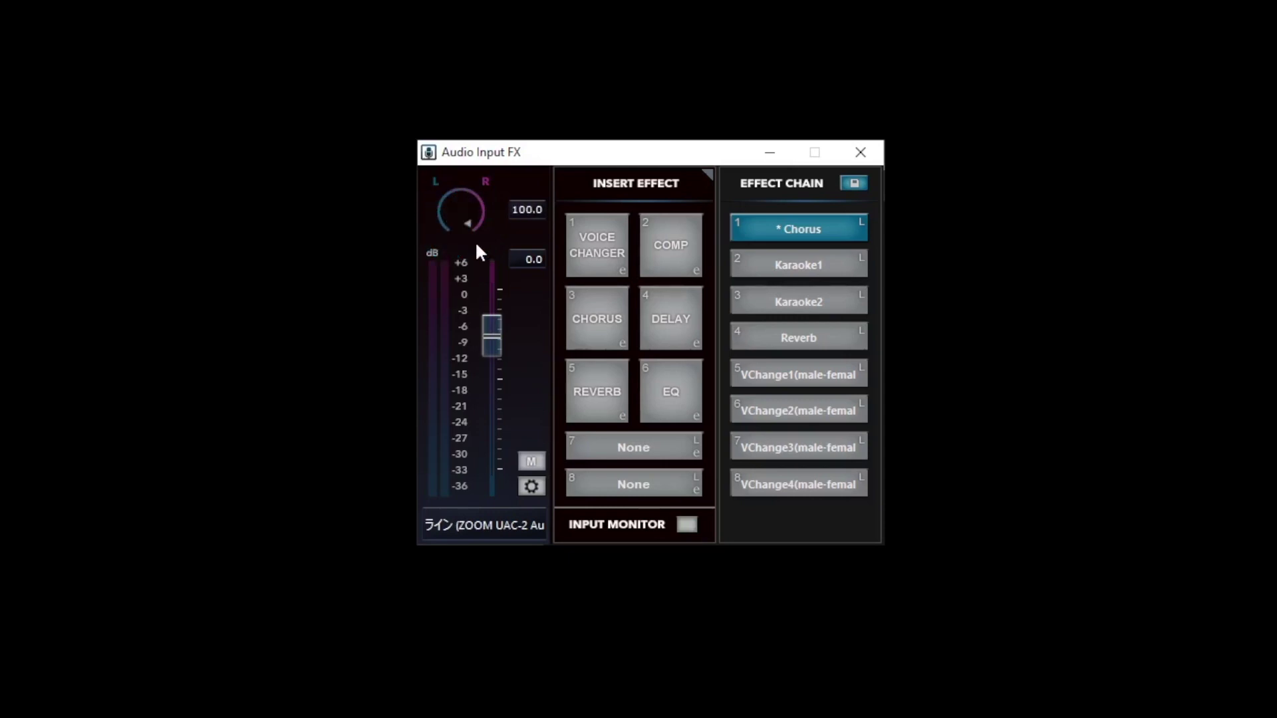
{"action": "mouse_move", "coordinate": [493, 338]}
{"action": "left_mouse_down"}
{"action": "mouse_move", "coordinate": [484, 492]}
{"action": "mouse_move", "coordinate": [487, 320]}
{"action": "mouse_move", "coordinate": [495, 344]}
{"action": "left_mouse_up"}
Step: Switch on the CHORUS insert and bring up its Chorus settings panel
{"action": "left_click", "coordinate": [609, 320]}
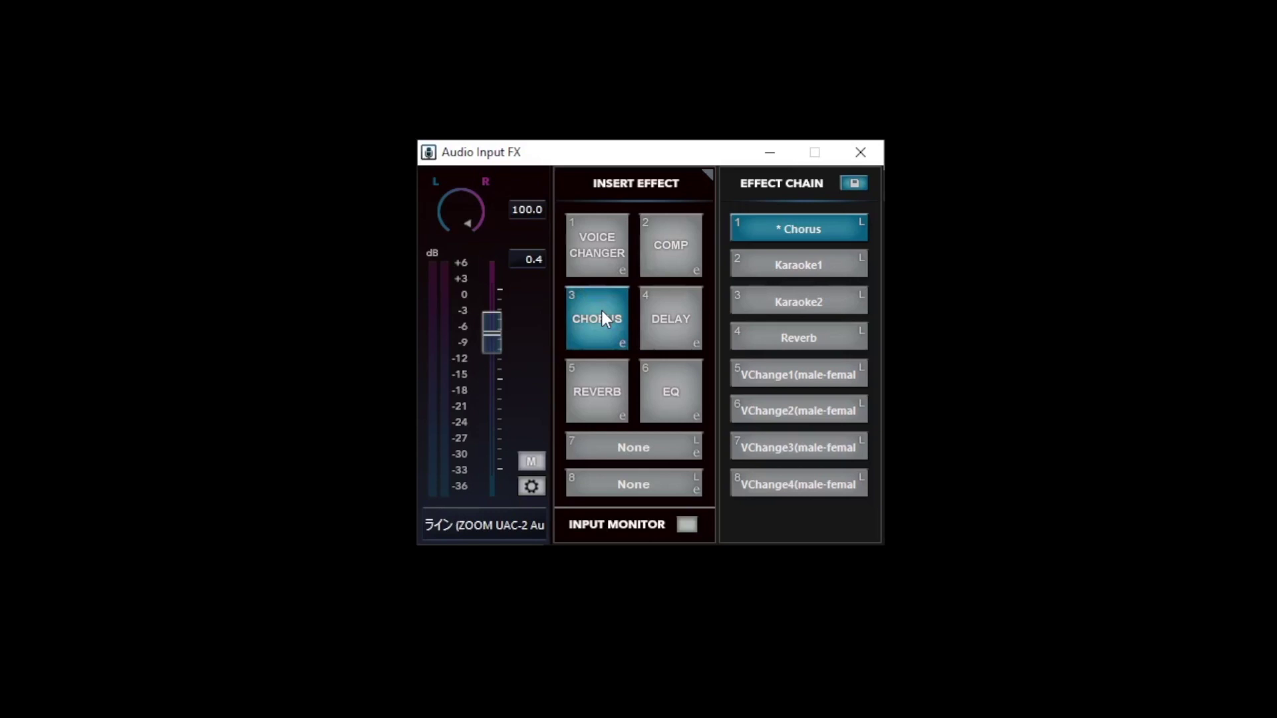
{"action": "left_click", "coordinate": [622, 343]}
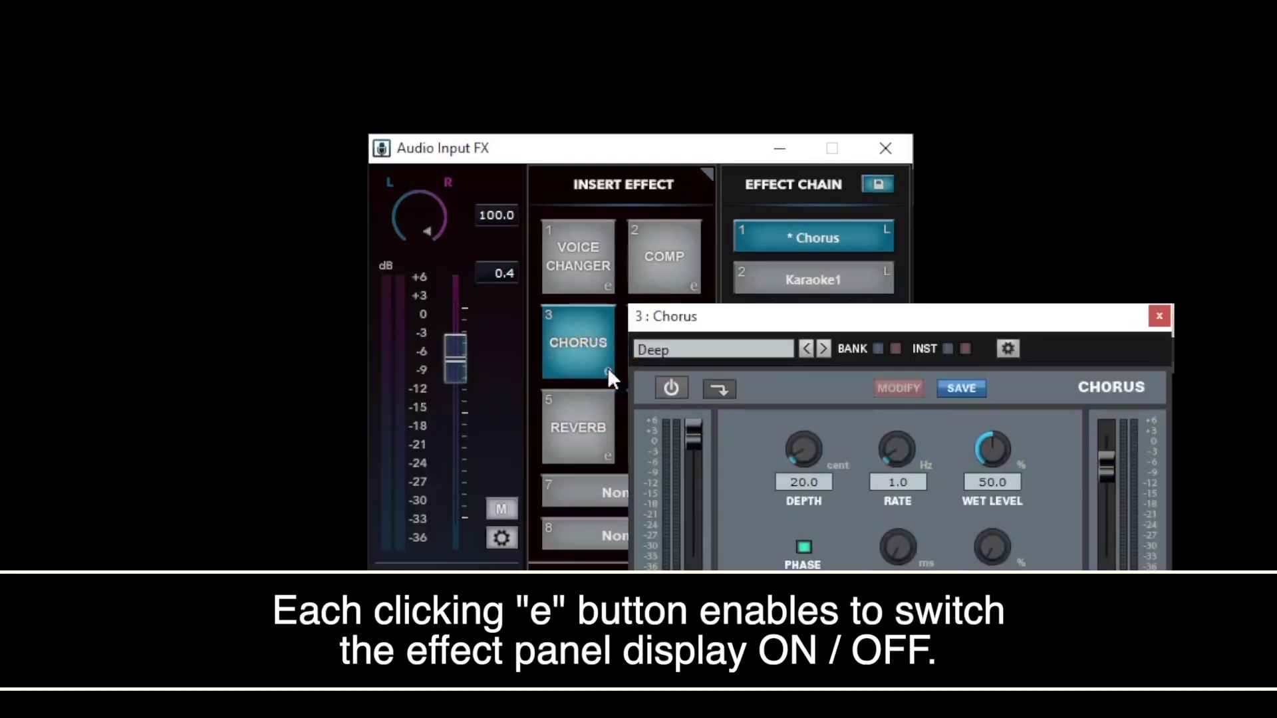
{"action": "left_click", "coordinate": [608, 370]}
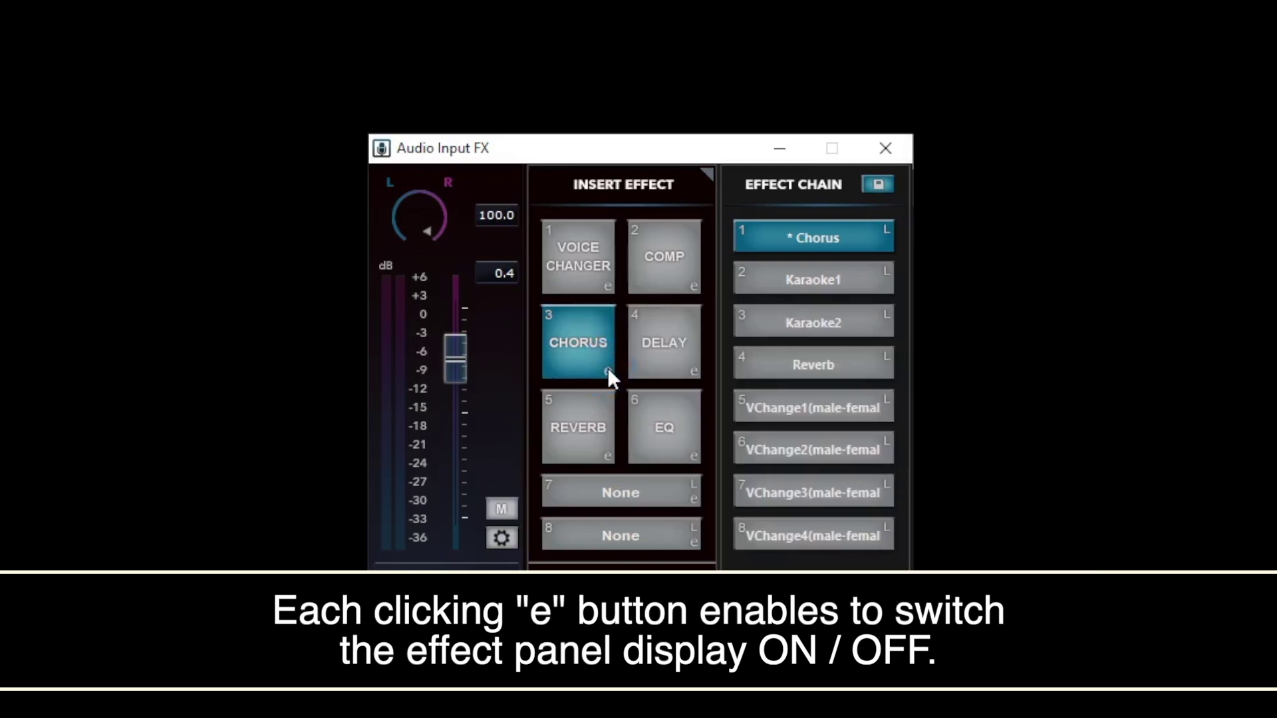
{"action": "left_click", "coordinate": [608, 369]}
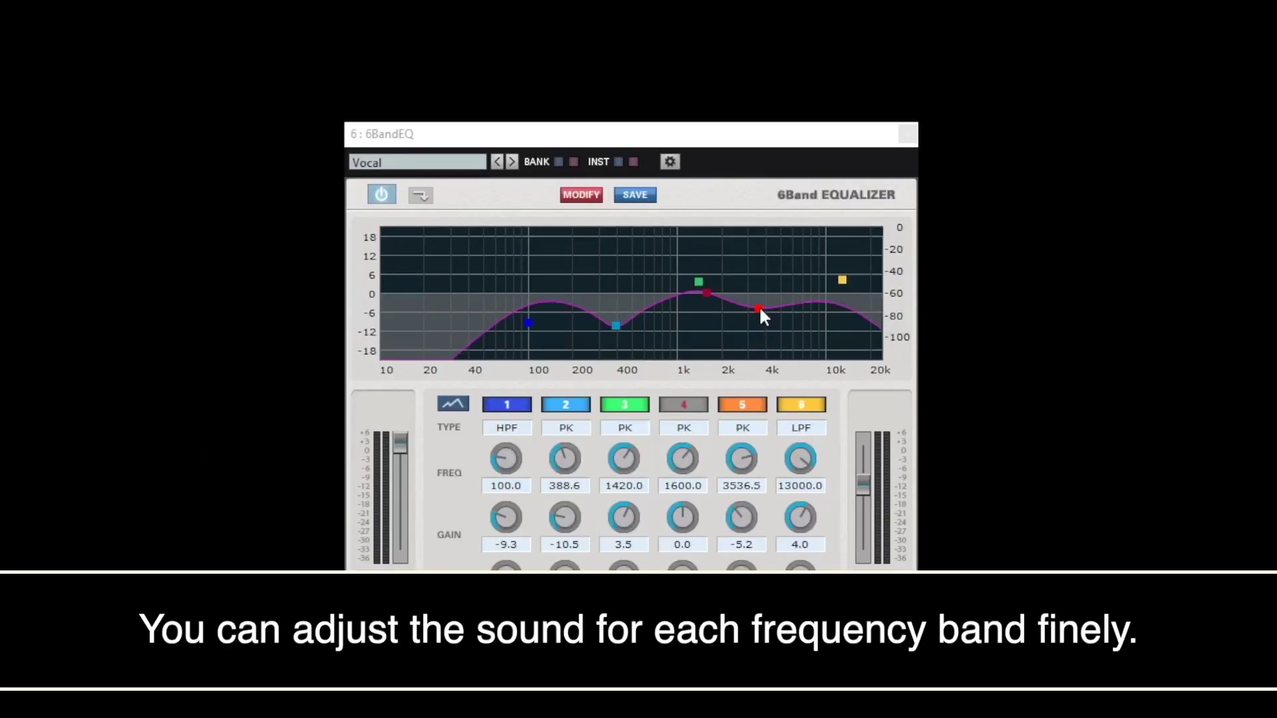
Step: Boost EQ band 5 to about 2.7 dB near 3428.9 Hz
{"action": "mouse_move", "coordinate": [760, 306]}
{"action": "left_mouse_down"}
{"action": "mouse_move", "coordinate": [757, 282]}
{"action": "mouse_move", "coordinate": [767, 292]}
{"action": "left_mouse_up"}
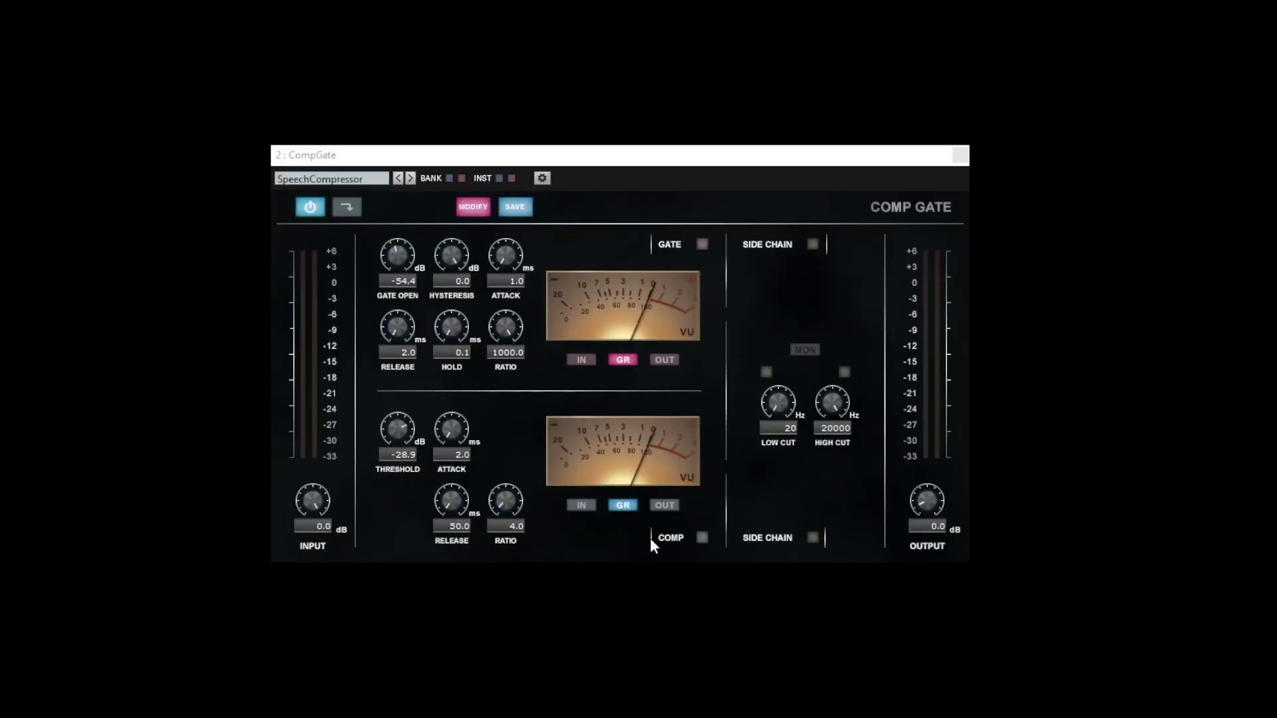
Step: Enable the compressor, lower its threshold toward -20.0, and toggle the CompGate bypass
{"action": "left_click", "coordinate": [701, 538]}
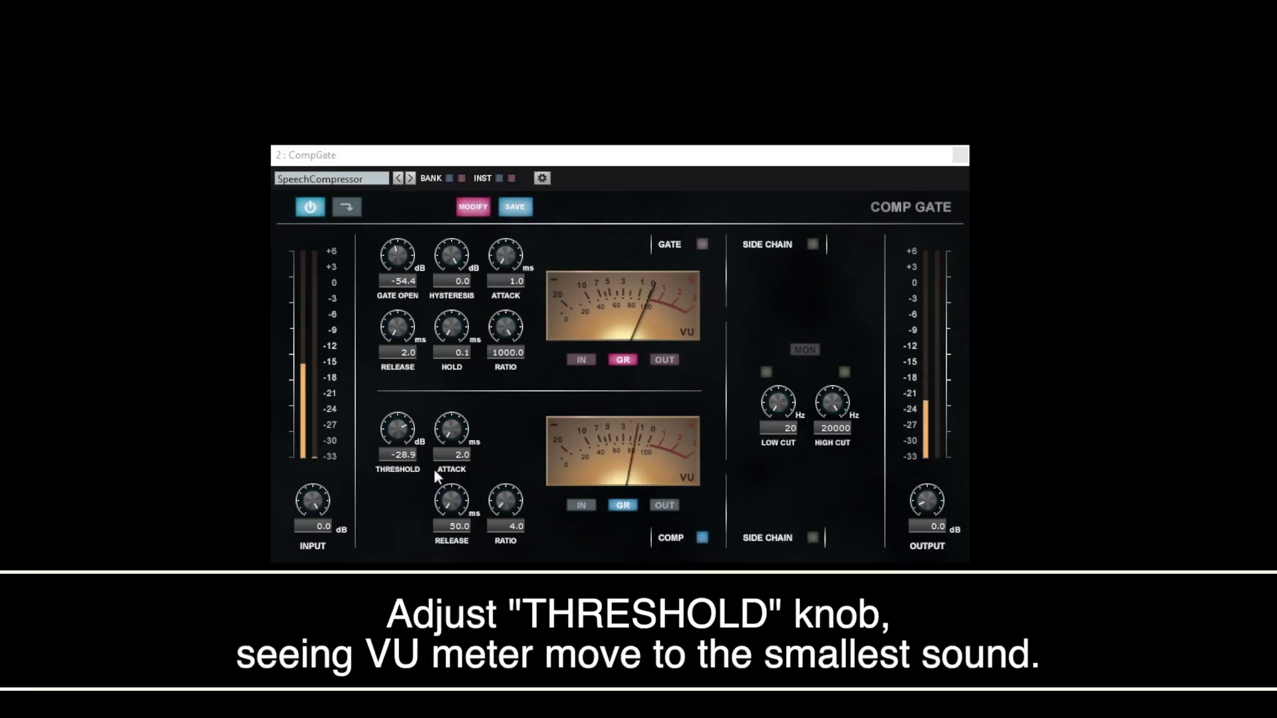
{"action": "mouse_move", "coordinate": [406, 429]}
{"action": "left_mouse_down"}
{"action": "mouse_move", "coordinate": [389, 427]}
{"action": "mouse_move", "coordinate": [407, 421]}
{"action": "left_mouse_up"}
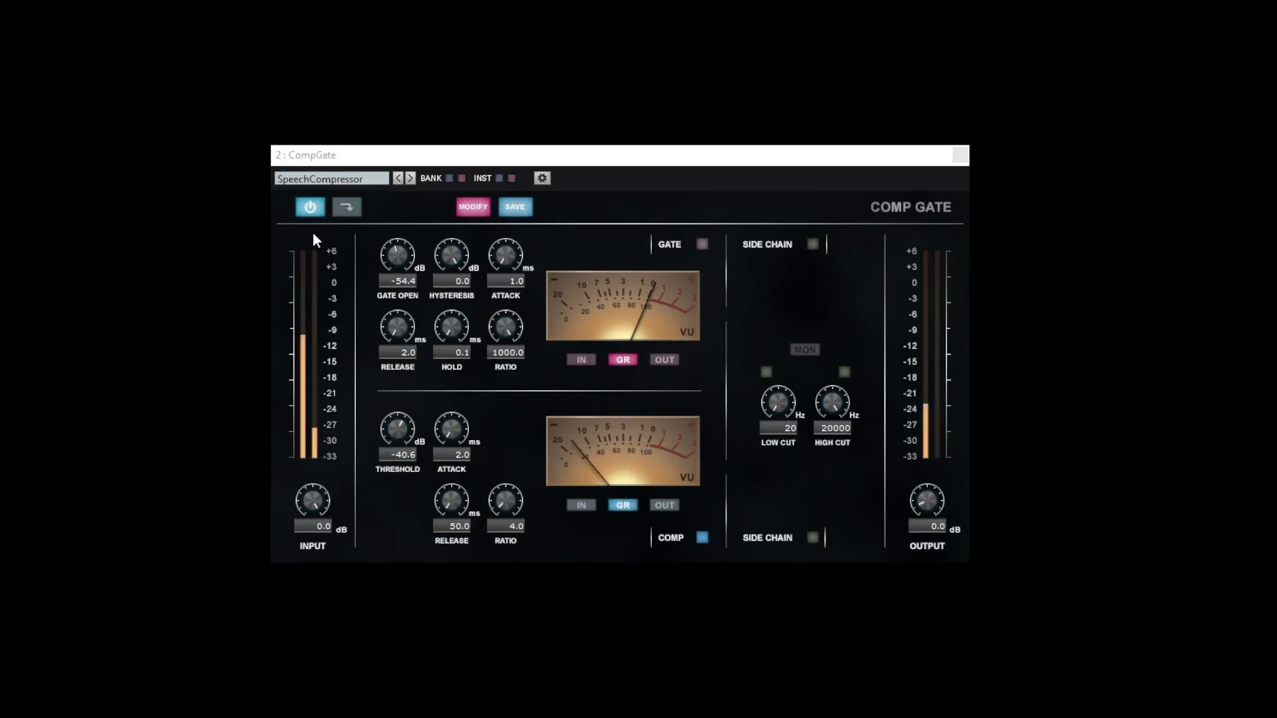
{"action": "left_click", "coordinate": [310, 207]}
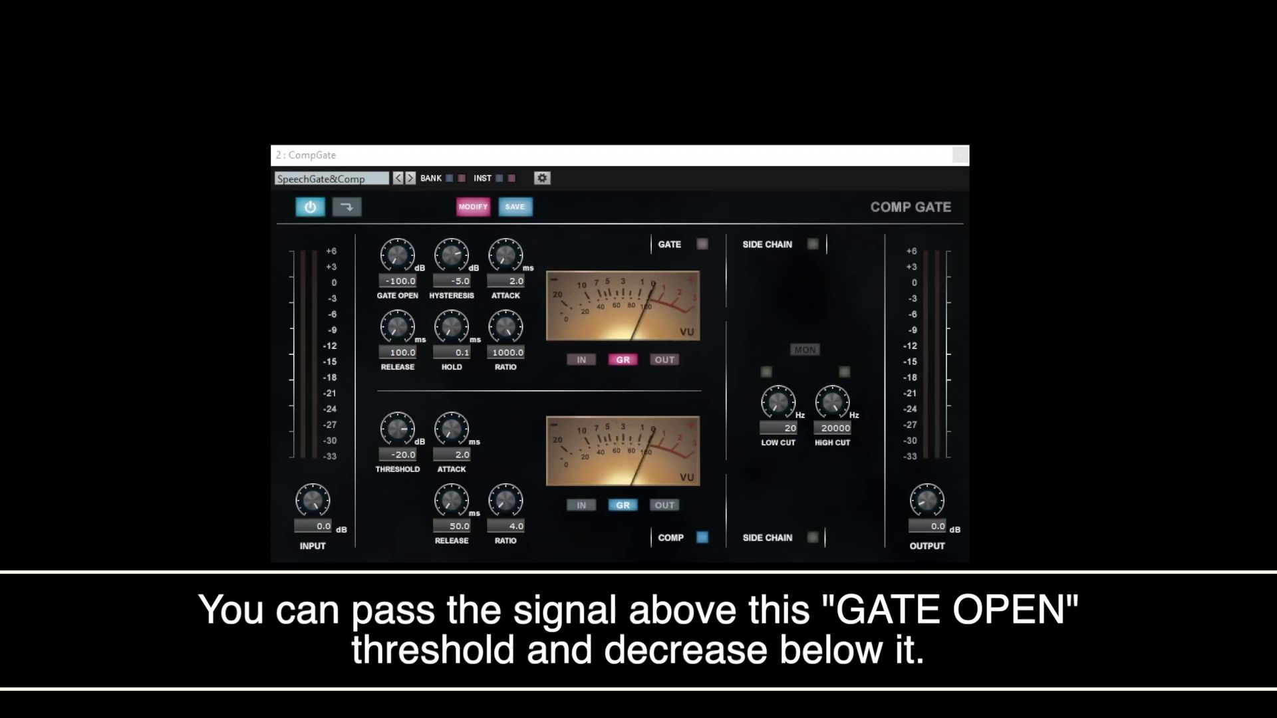
Step: Enable the noise gate and raise GATE OPEN to -69.2
{"action": "left_click", "coordinate": [703, 245]}
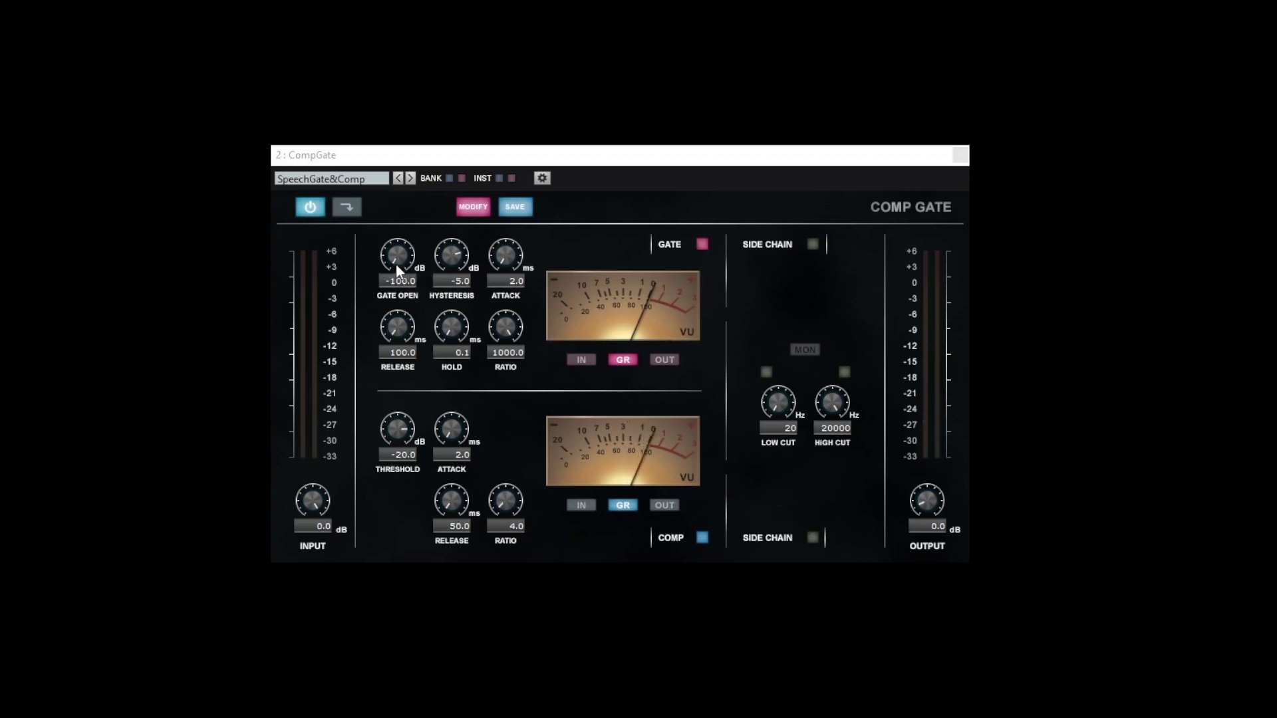
{"action": "left_click_drag", "start_coordinate": [396, 264], "coordinate": [408, 241]}
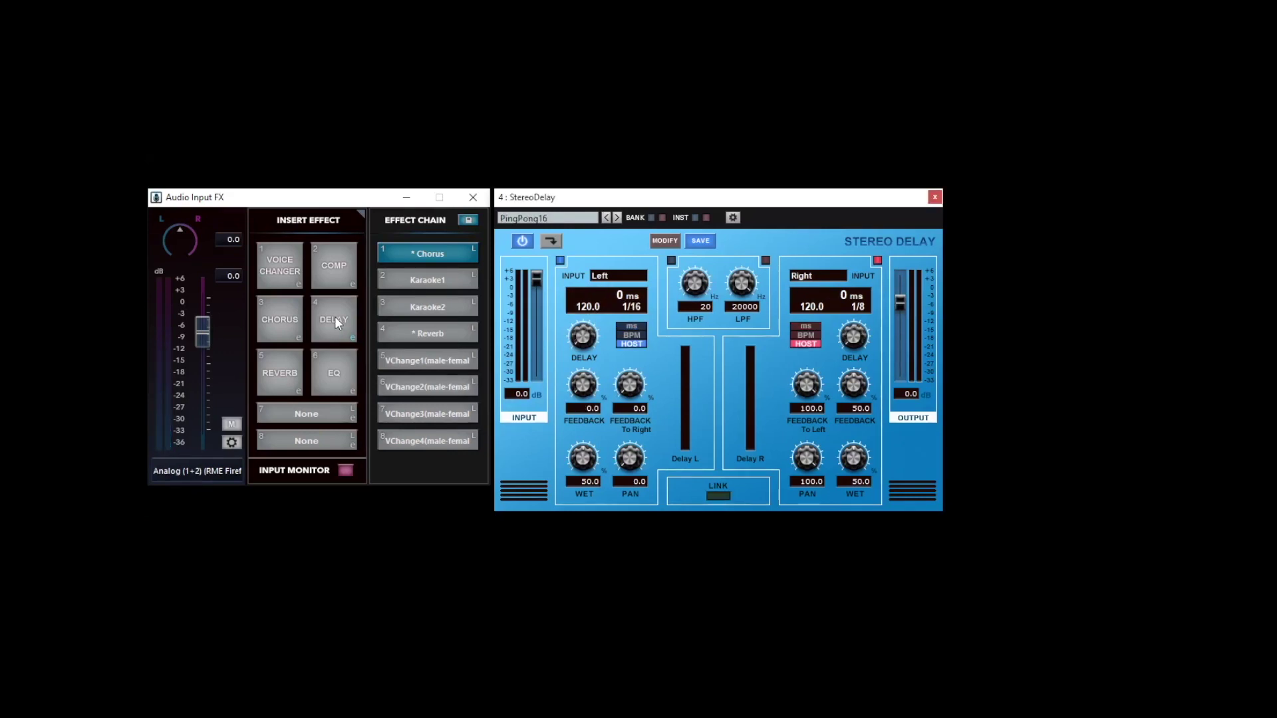
Step: Enable the DELAY insert effect with 125 ms and 250 ms delay times
{"action": "left_click", "coordinate": [336, 319]}
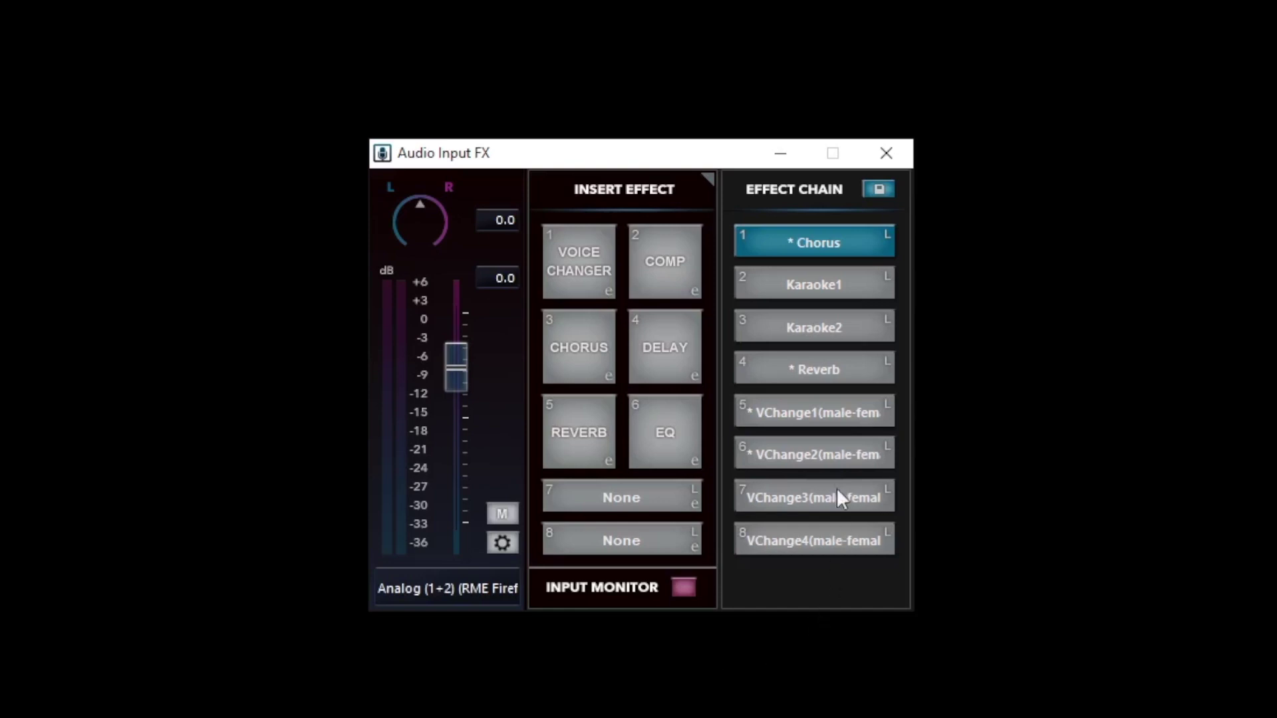
Step: Load the VChange1 chain and lower its AdvPitchShift2 pitch shift to 594.5
{"action": "left_click", "coordinate": [812, 410]}
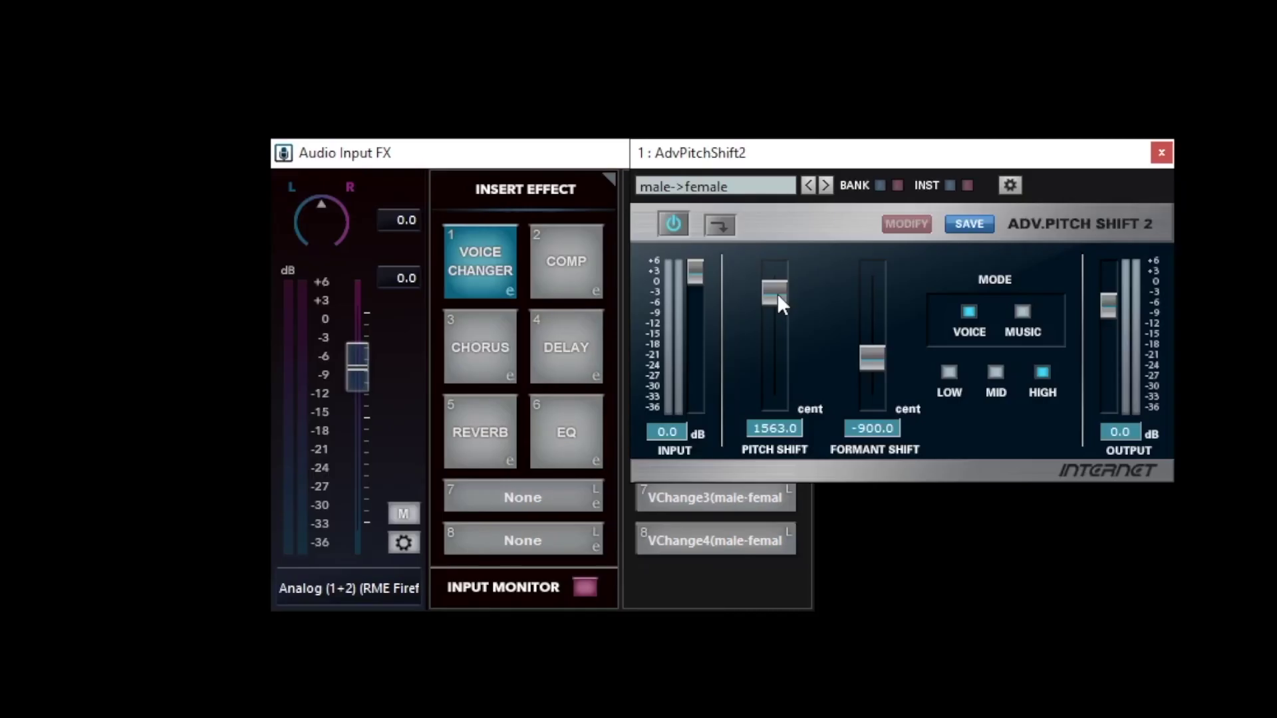
{"action": "left_click_drag", "start_coordinate": [777, 293], "coordinate": [784, 323]}
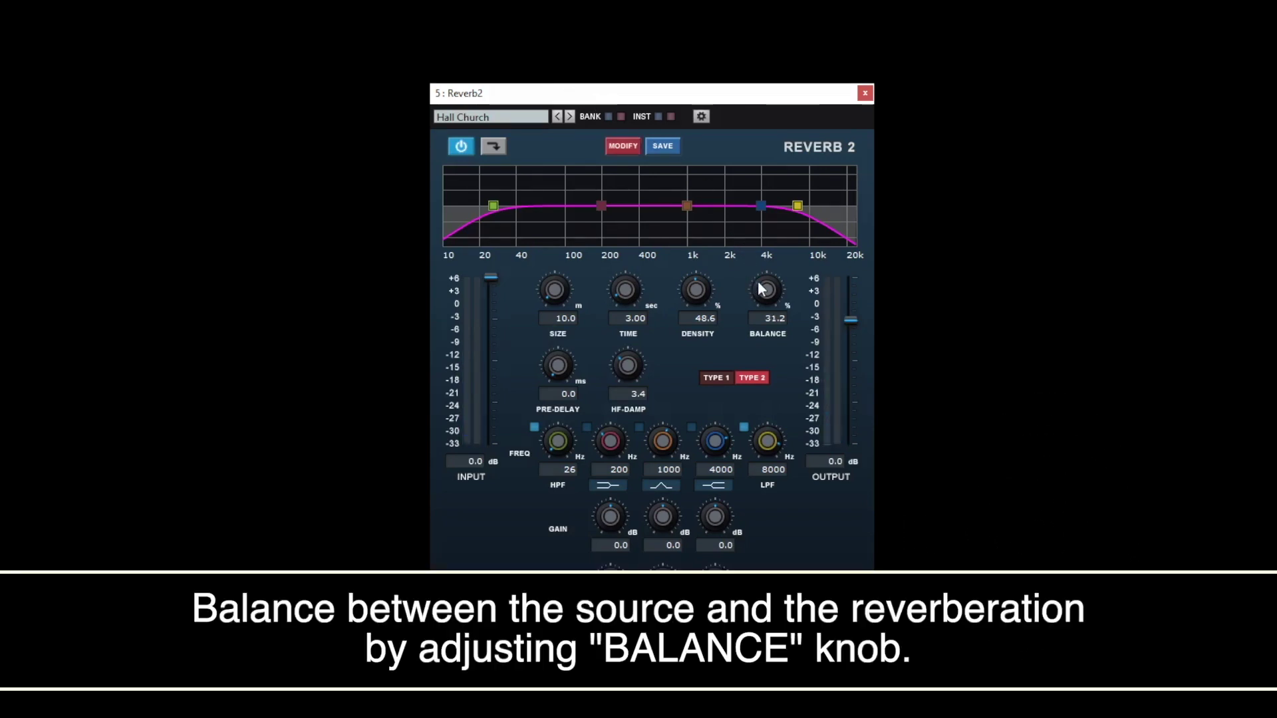
Step: Turn the Reverb2 BALANCE knob down to 9.7 for a drier sound
{"action": "left_click_drag", "start_coordinate": [763, 288], "coordinate": [761, 294]}
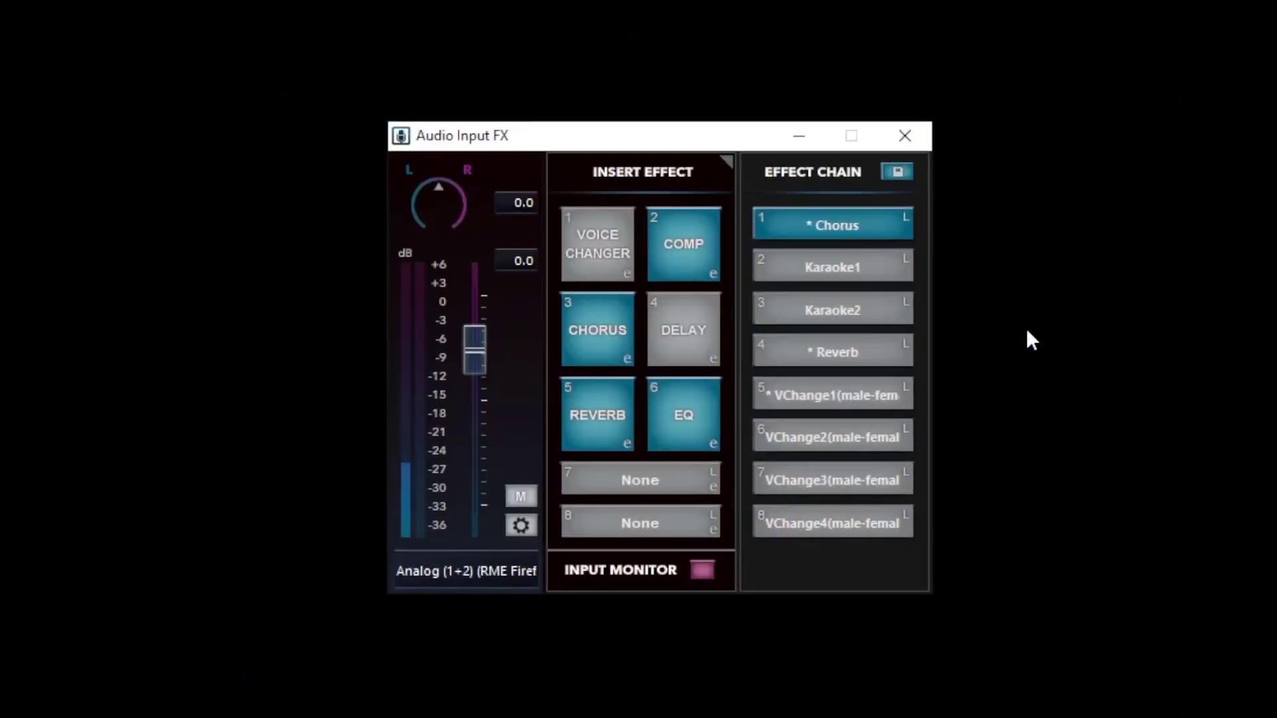
Step: Save the current effect chain under the name 'youtube'
{"action": "left_click", "coordinate": [898, 173]}
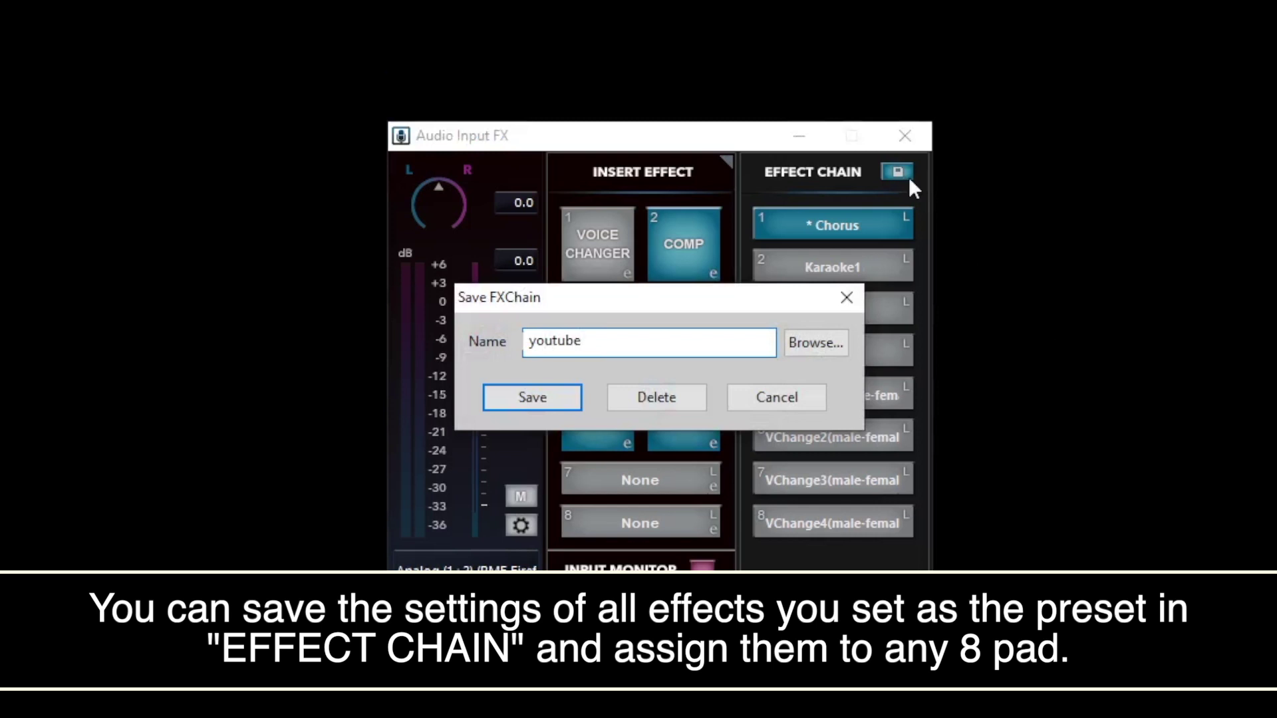
{"action": "key", "text": "Return"}
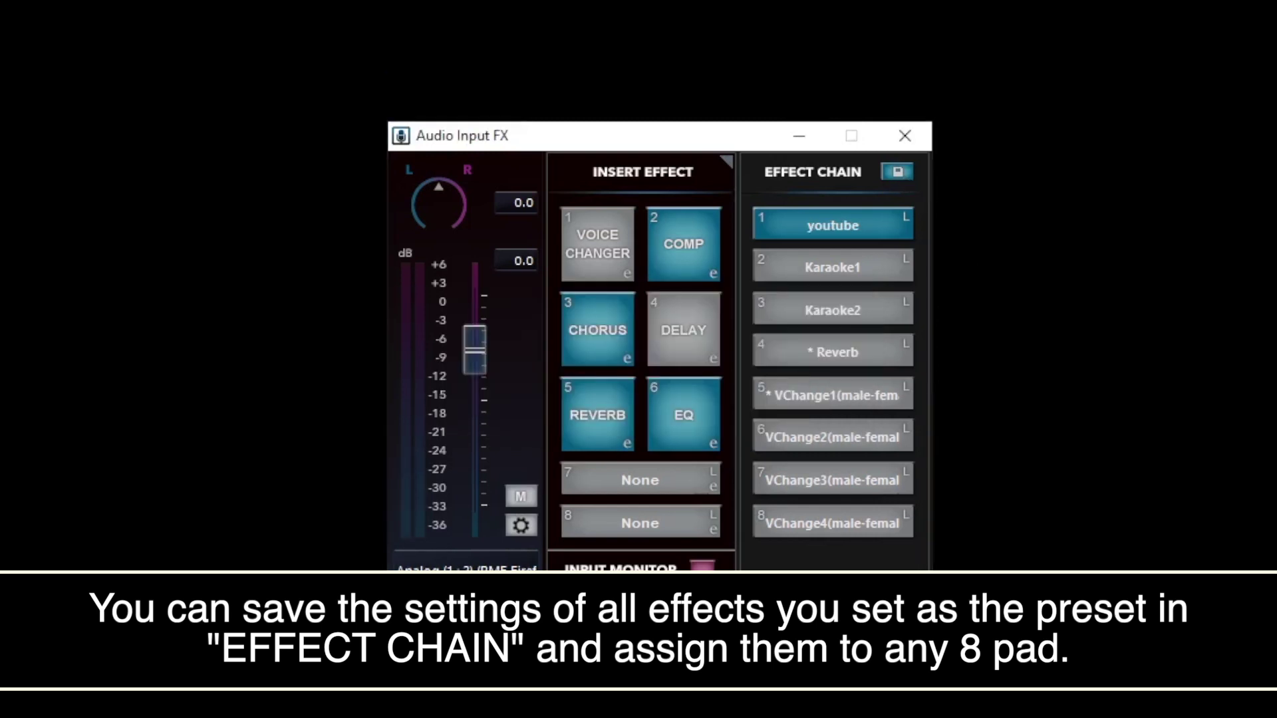